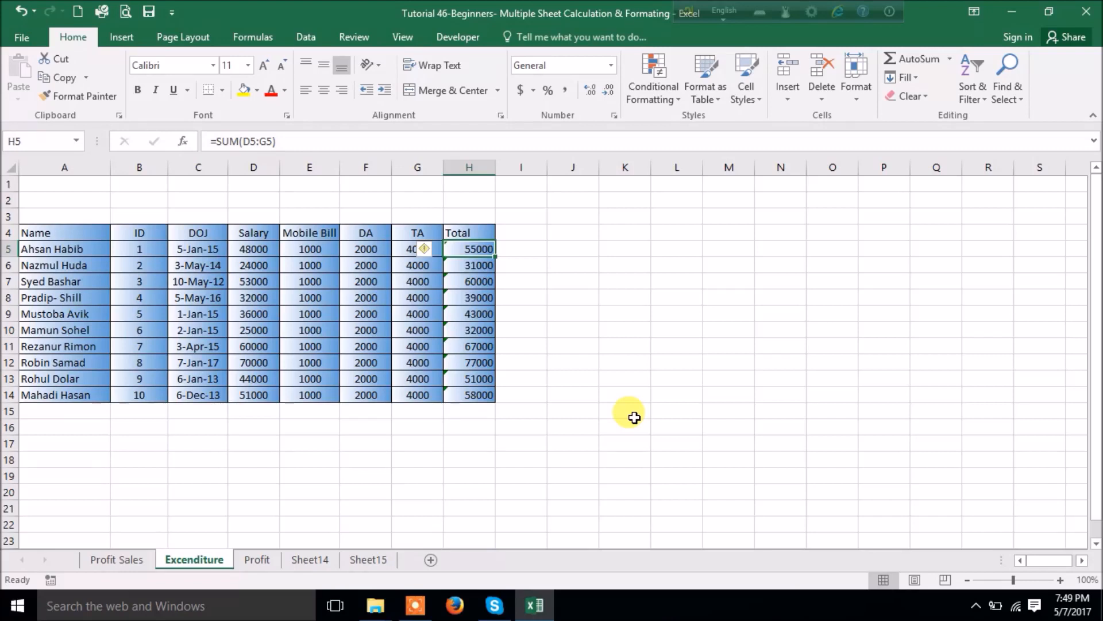
Set the Sumsung value for ID 7 on the Profit Sales sheet to 135100
left_click(114, 559)
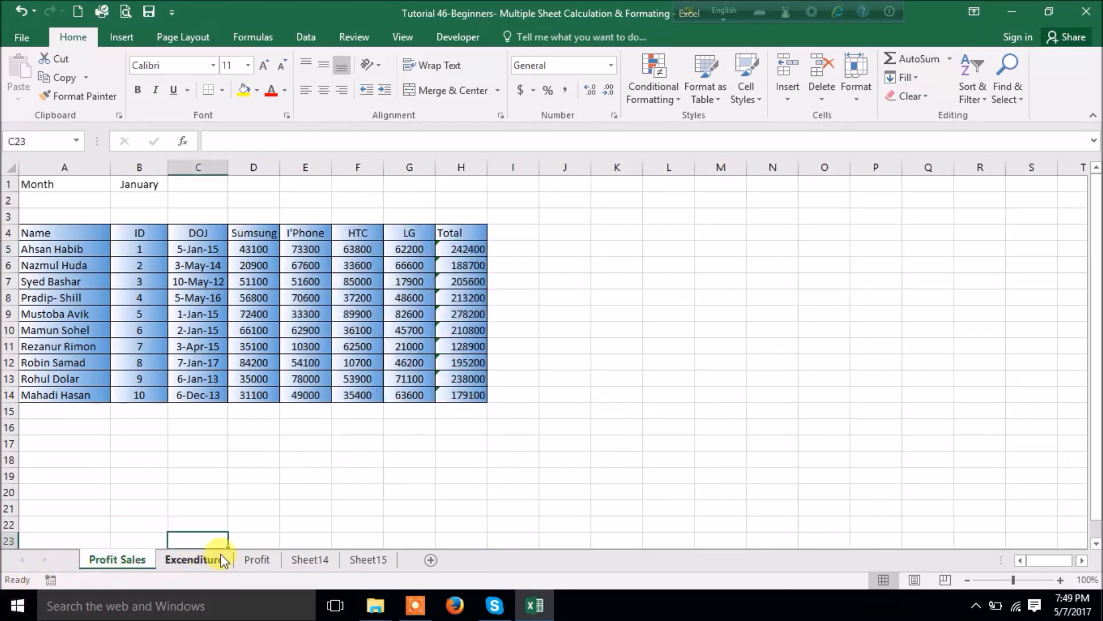
left_click(256, 561)
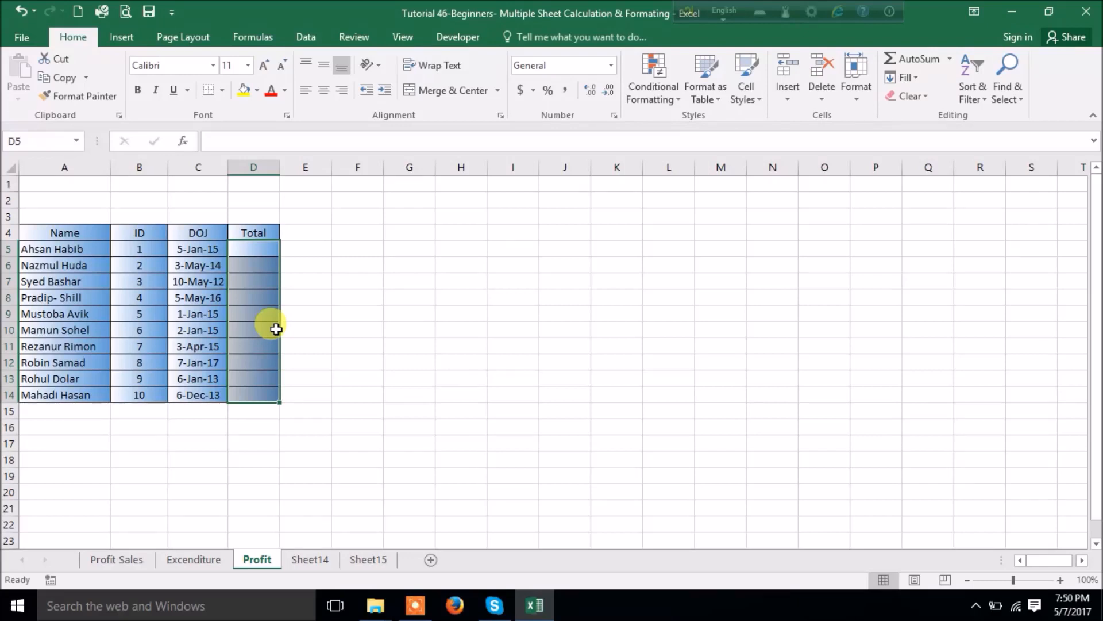
left_click(132, 562)
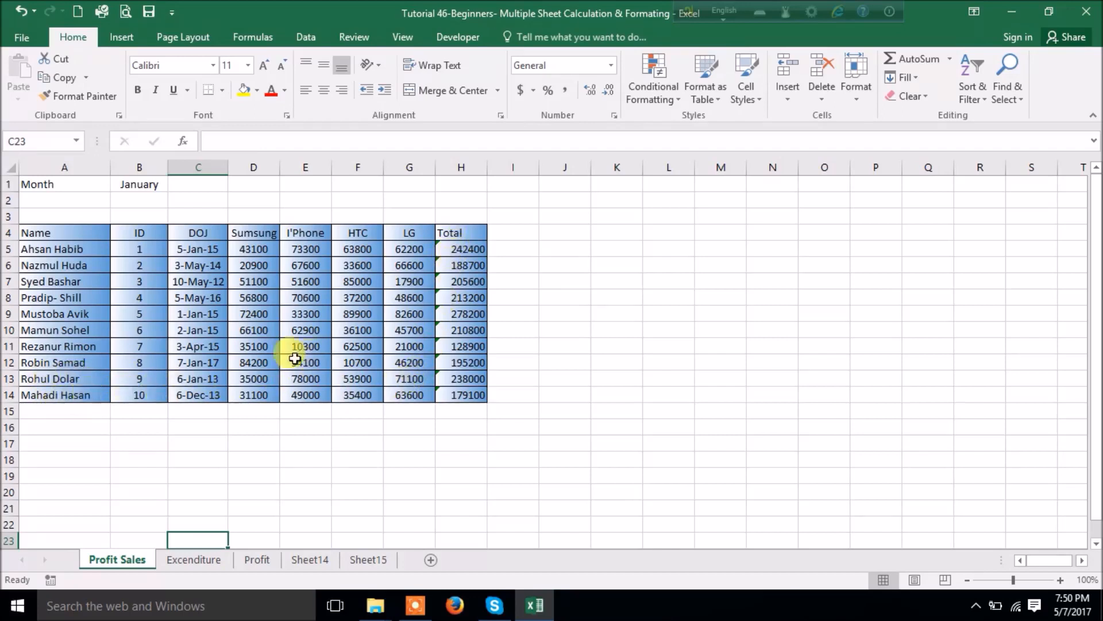
double_click(235, 346)
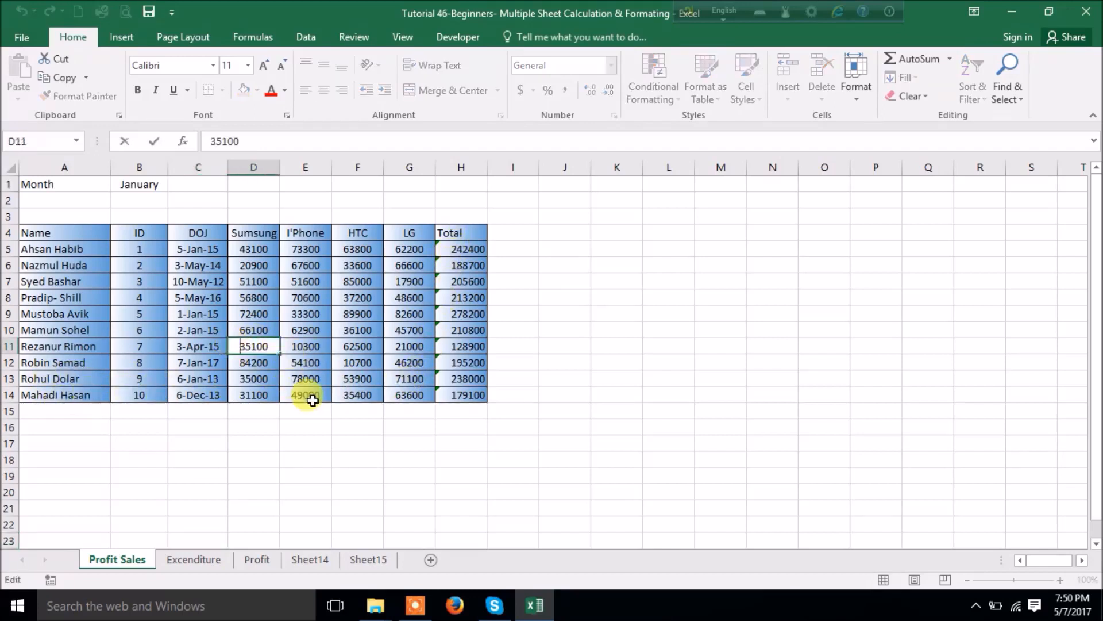
type("1")
left_click(599, 396)
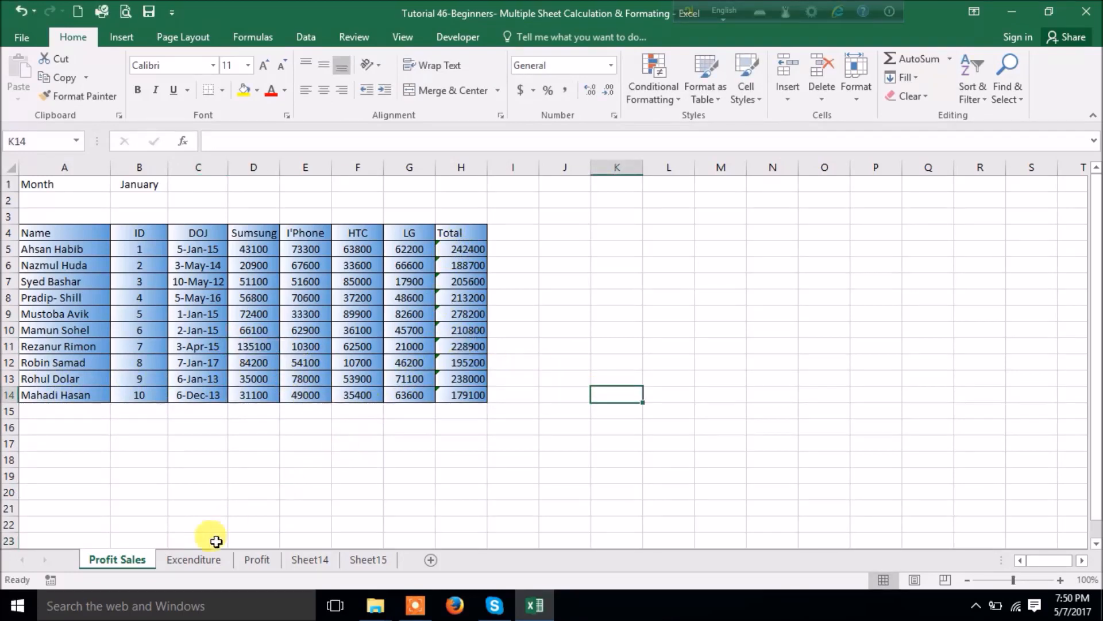
Try inserting a blank column before the TA column on the Excenditure sheet
left_click(191, 560)
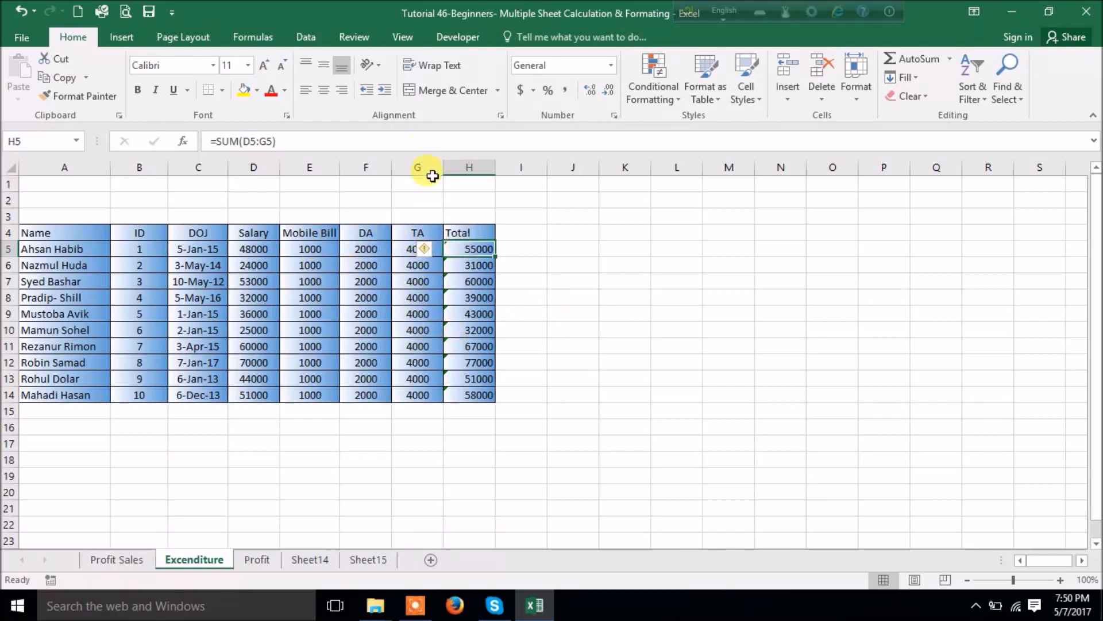
right_click(416, 166)
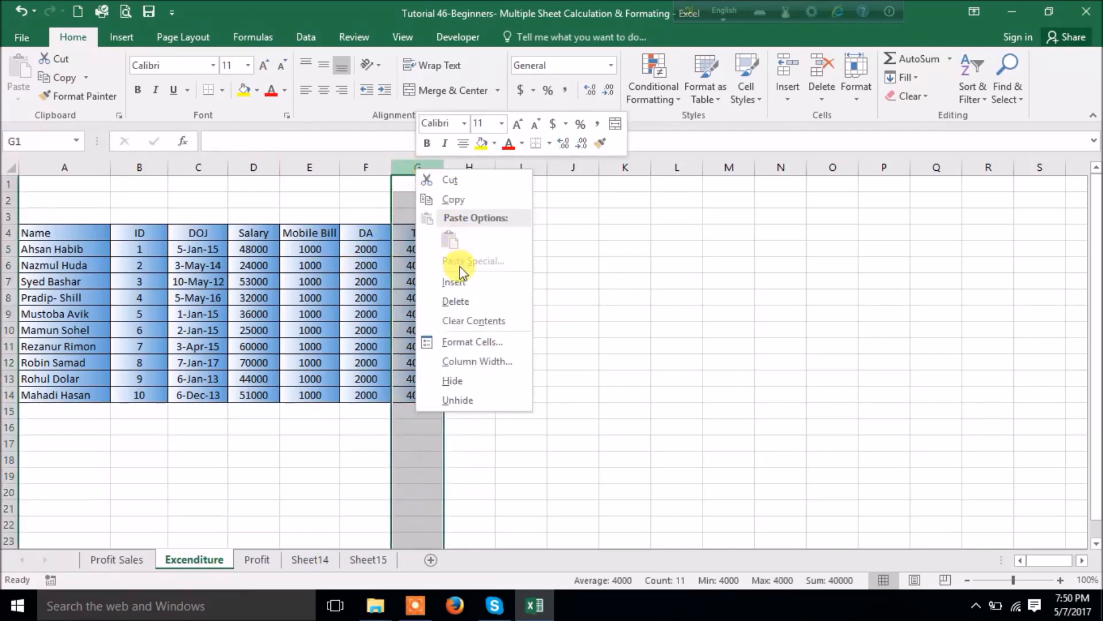
left_click(457, 283)
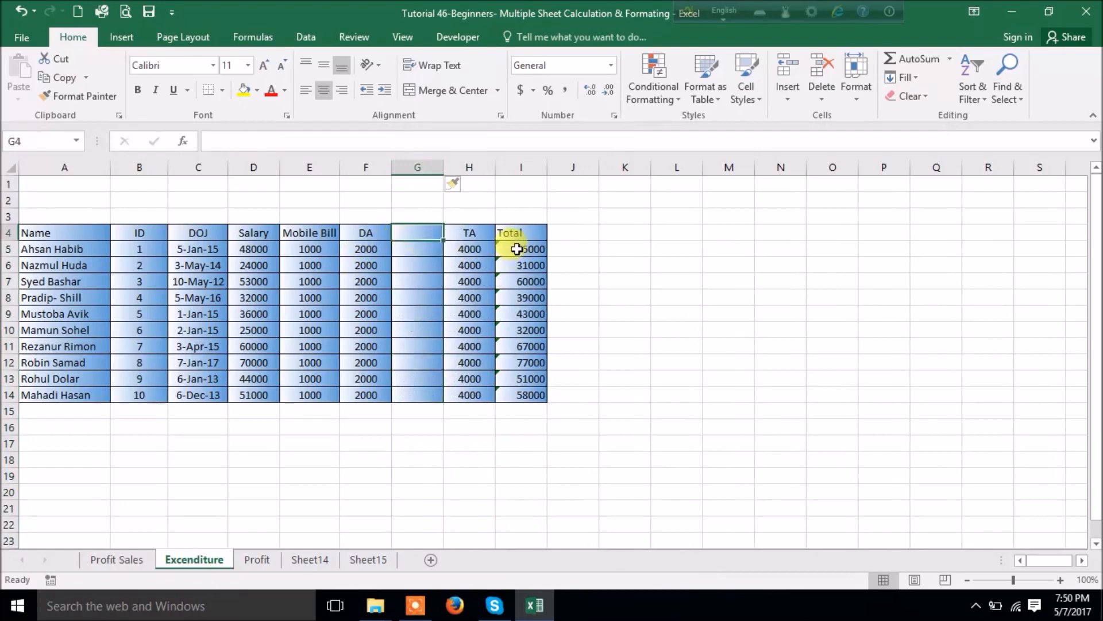
left_click(509, 312)
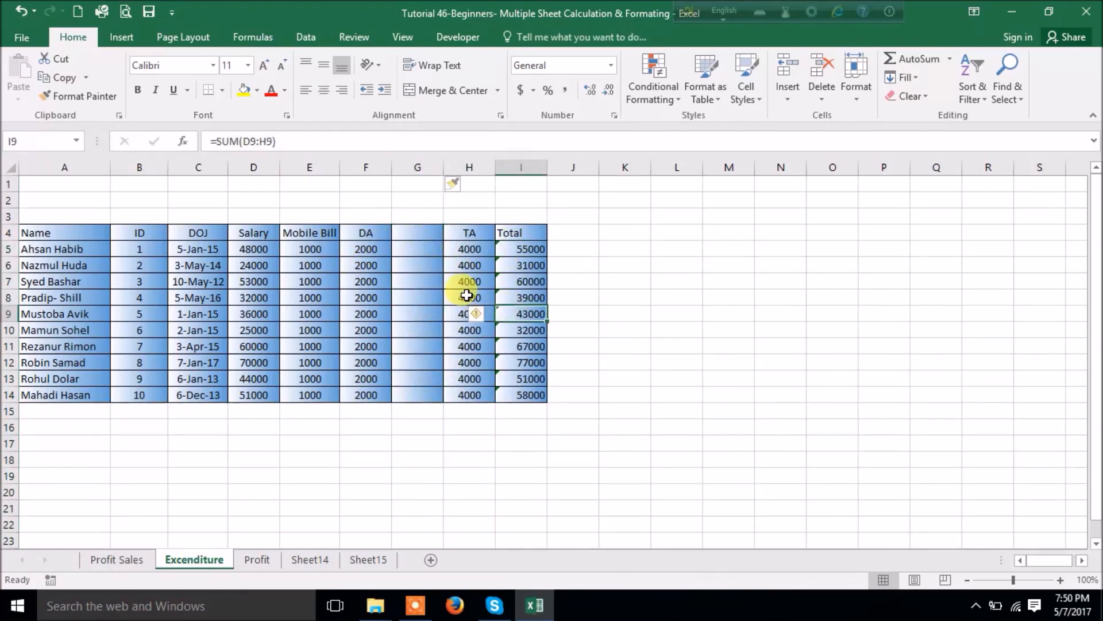
key("ctrl+z")
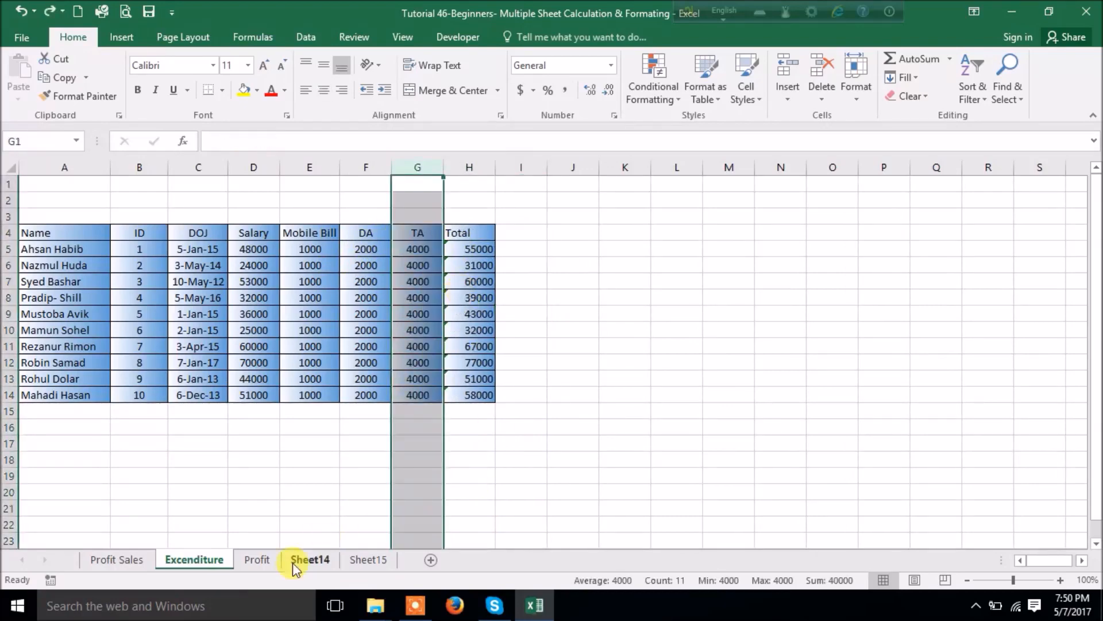
Change the Sumsung value in cell D11 of the Profit Sales sheet to 95100
left_click(262, 562)
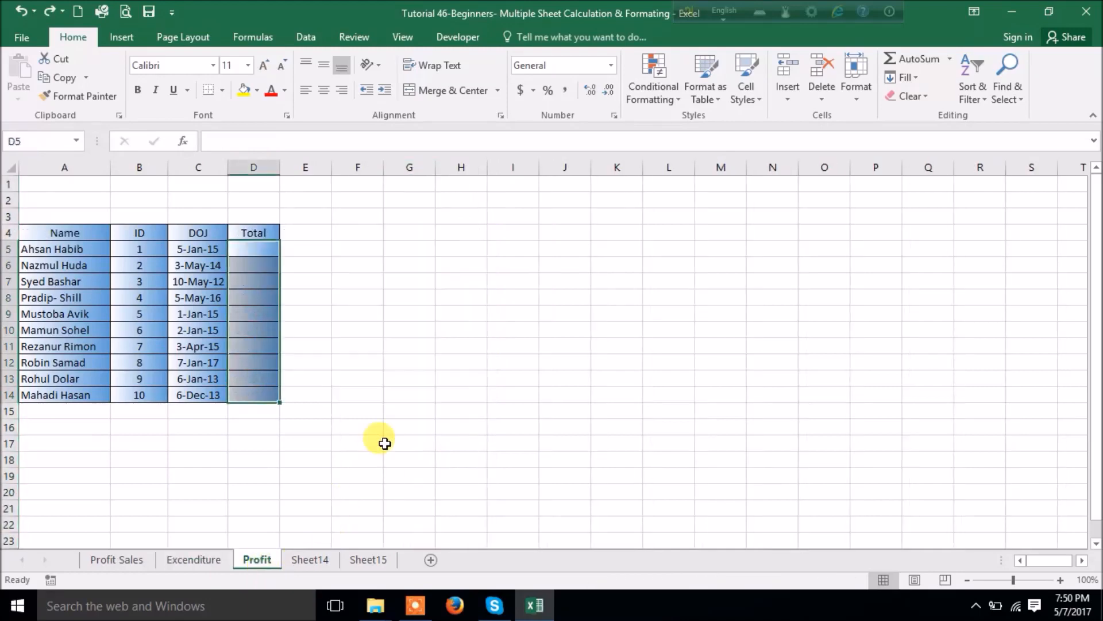
left_click(133, 563)
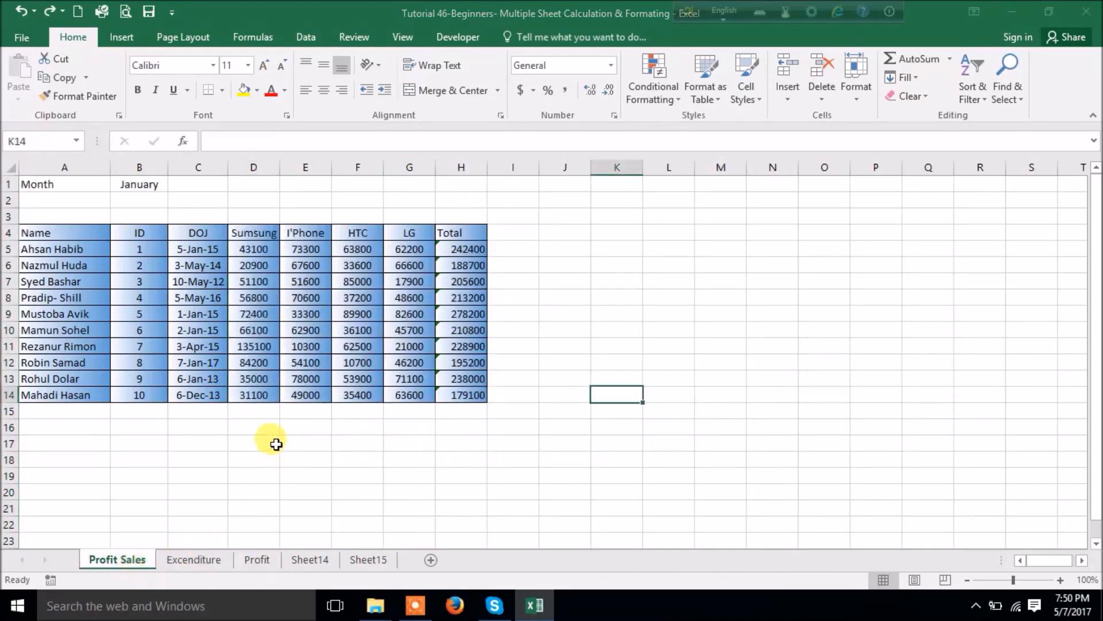
double_click(245, 346)
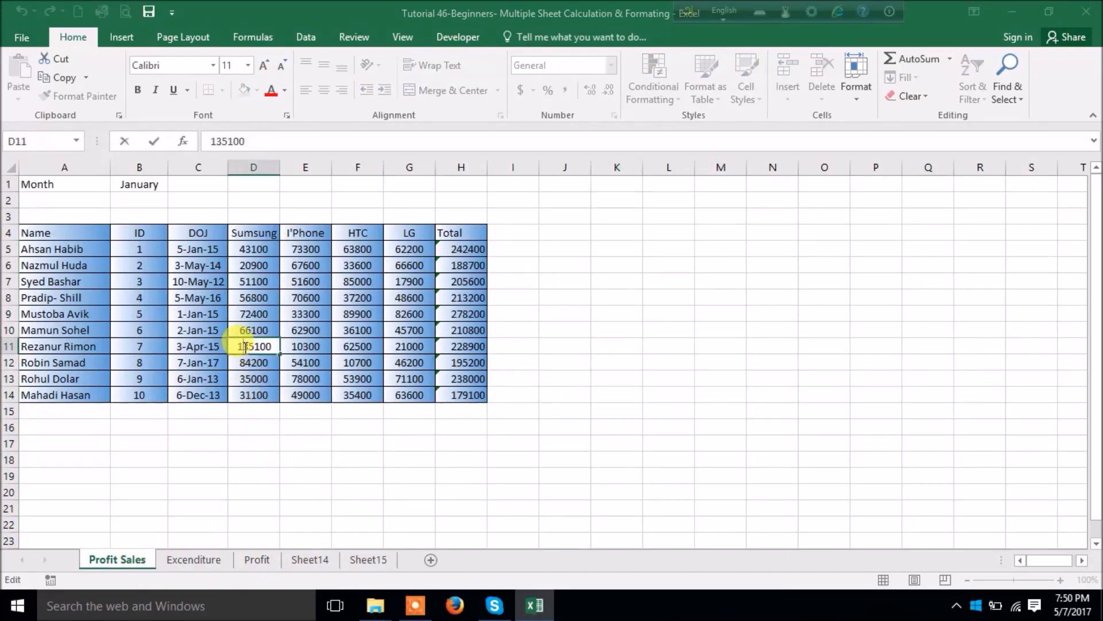
left_click_drag(249, 347, 226, 347)
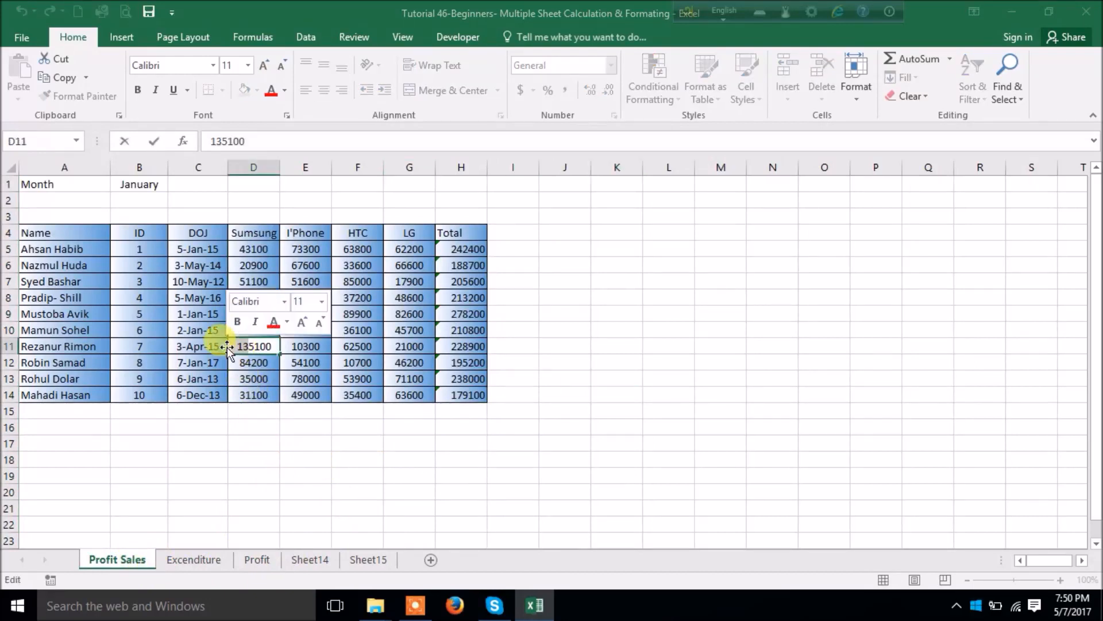
type("9")
left_click(482, 363)
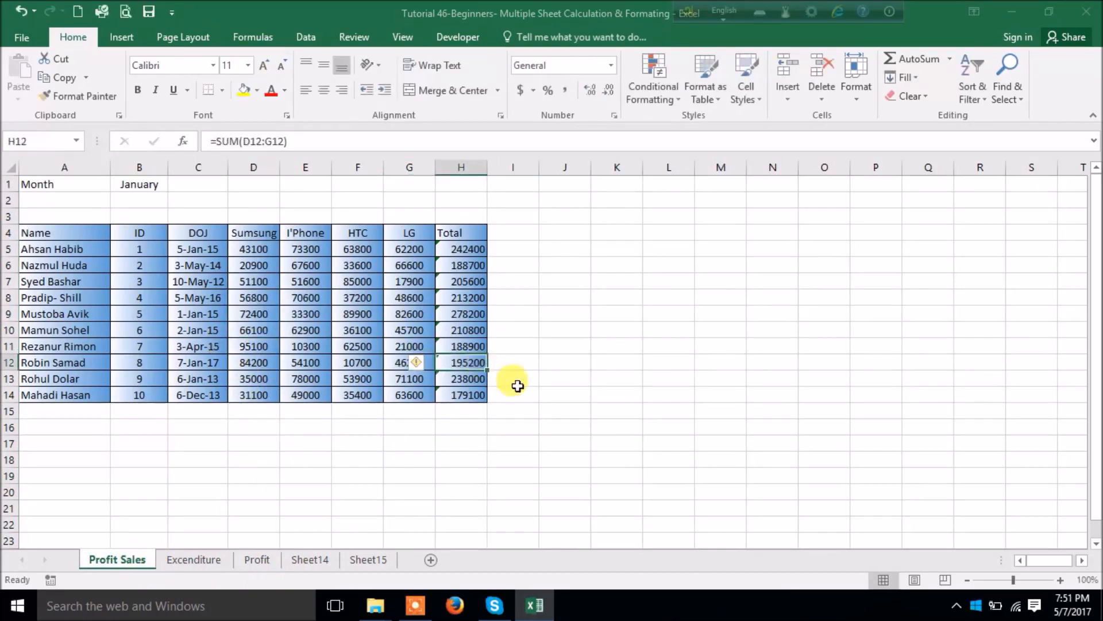
On the Profit sheet, enter ='Profit Sales'!H5-Excenditure!H5 in cell D5 and fill the formula down to D14
left_click(240, 561)
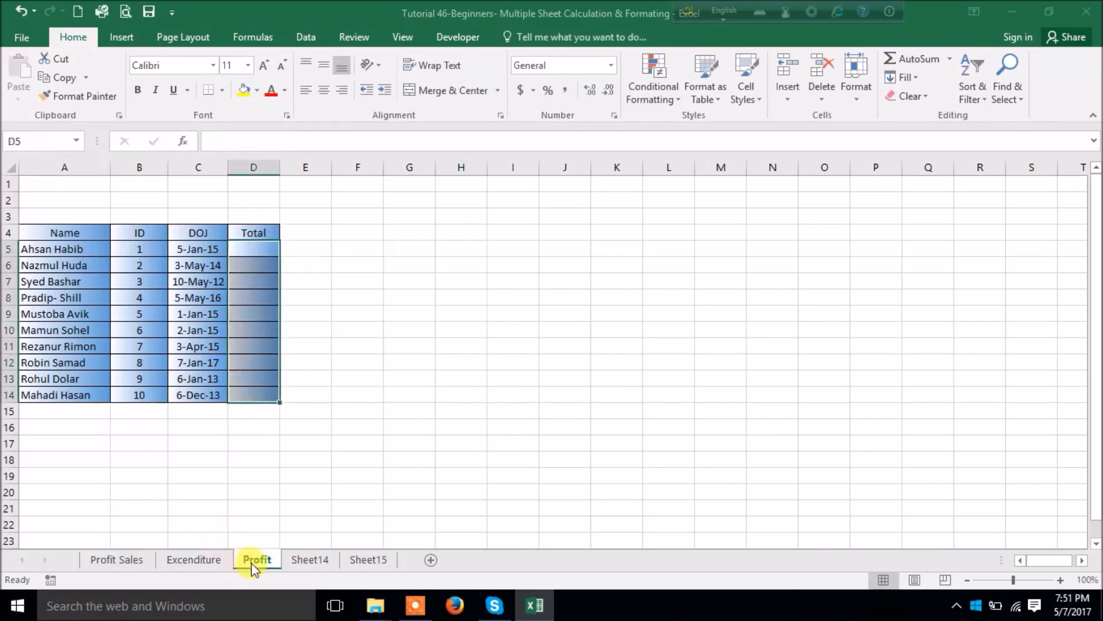
left_click(251, 251)
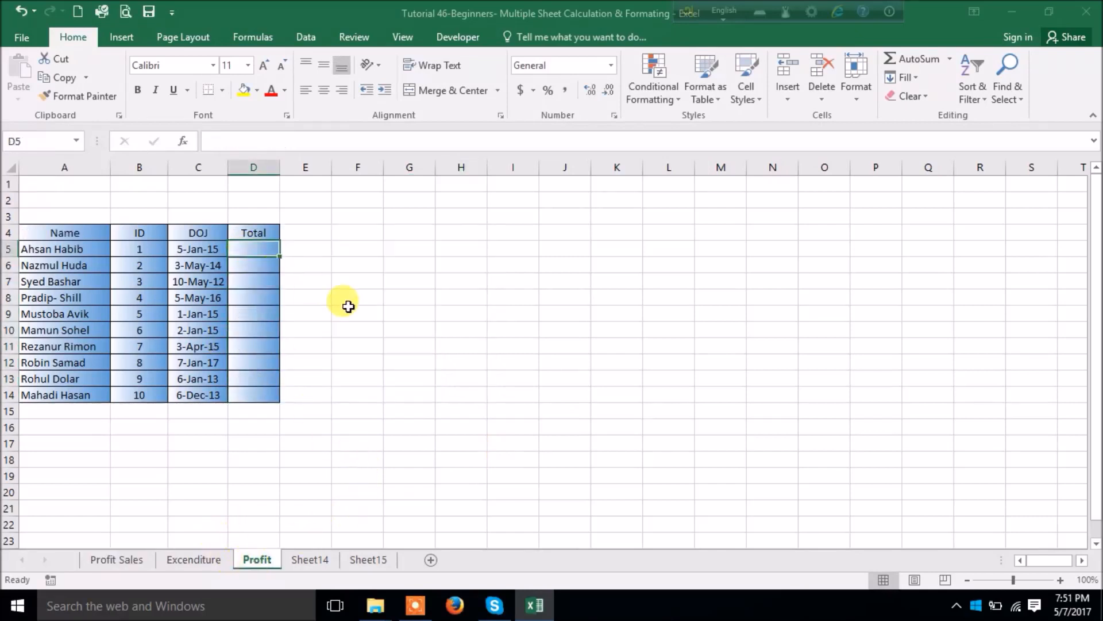
type("=")
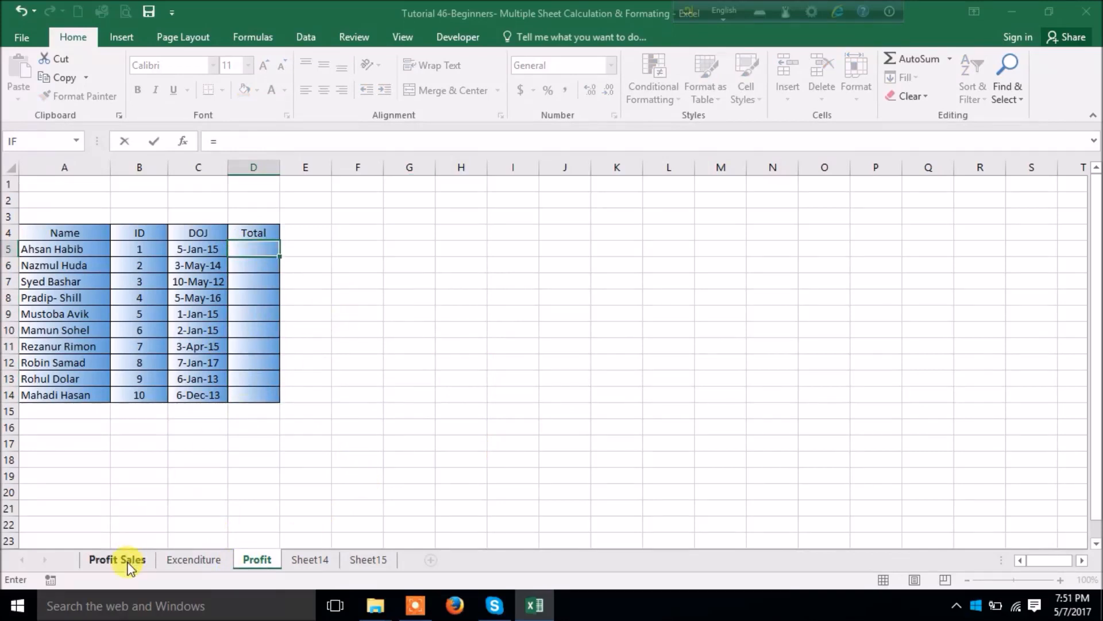
left_click(127, 563)
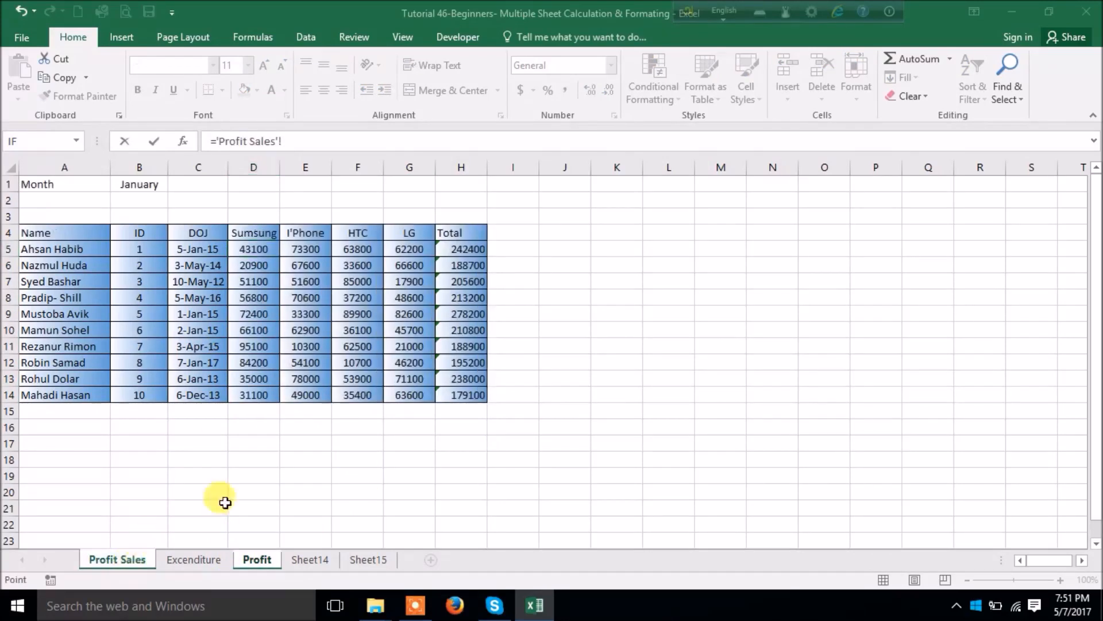
left_click(443, 250)
type("-")
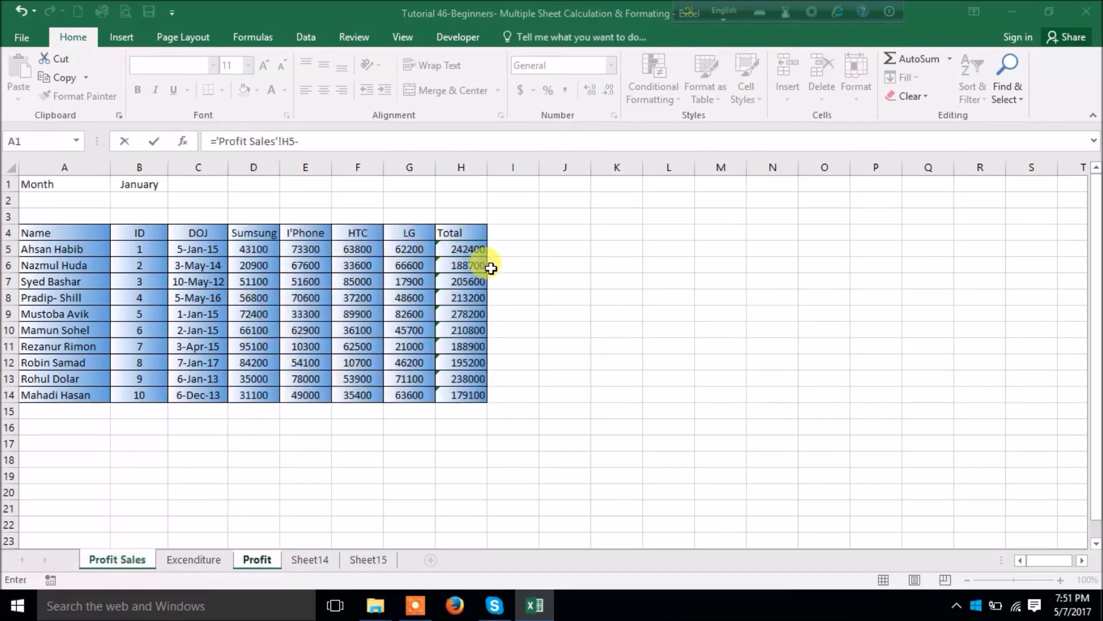
left_click(207, 559)
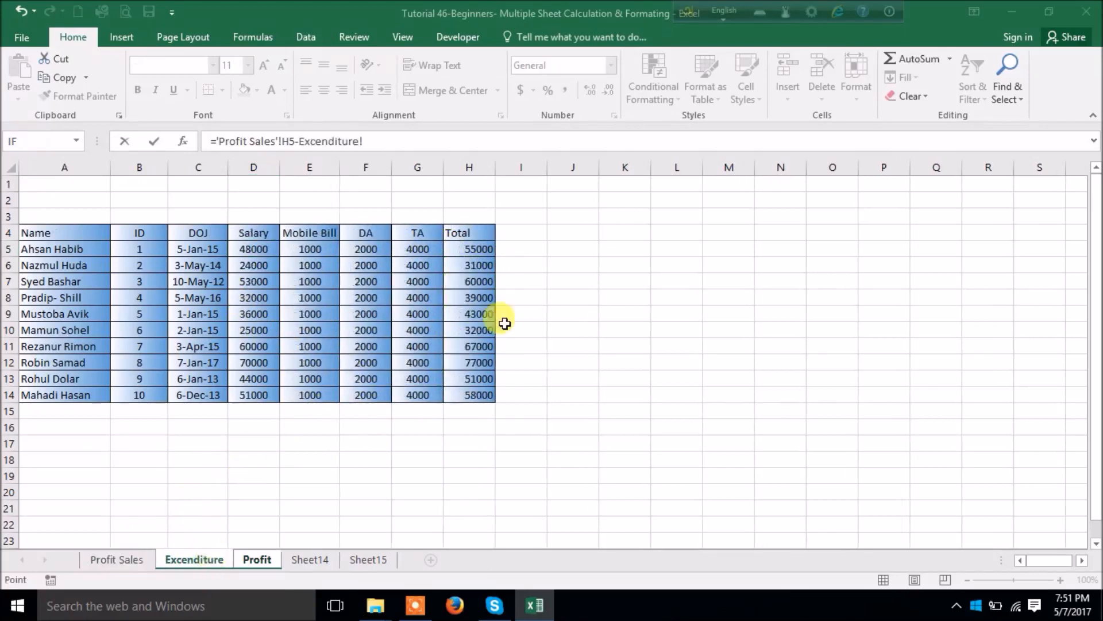
left_click(464, 248)
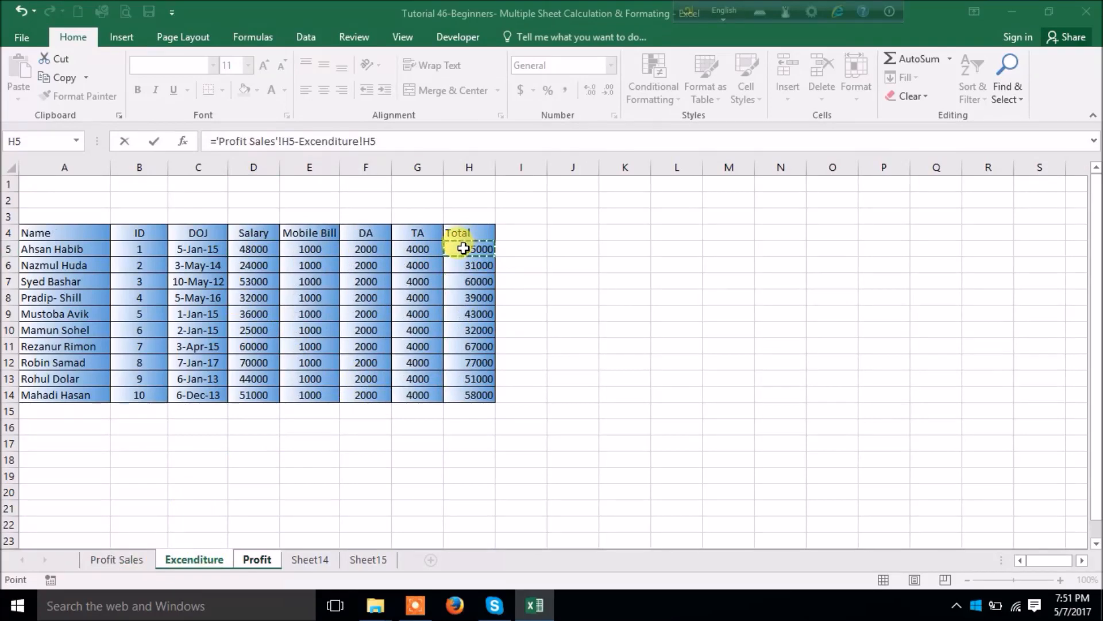
left_click(154, 139)
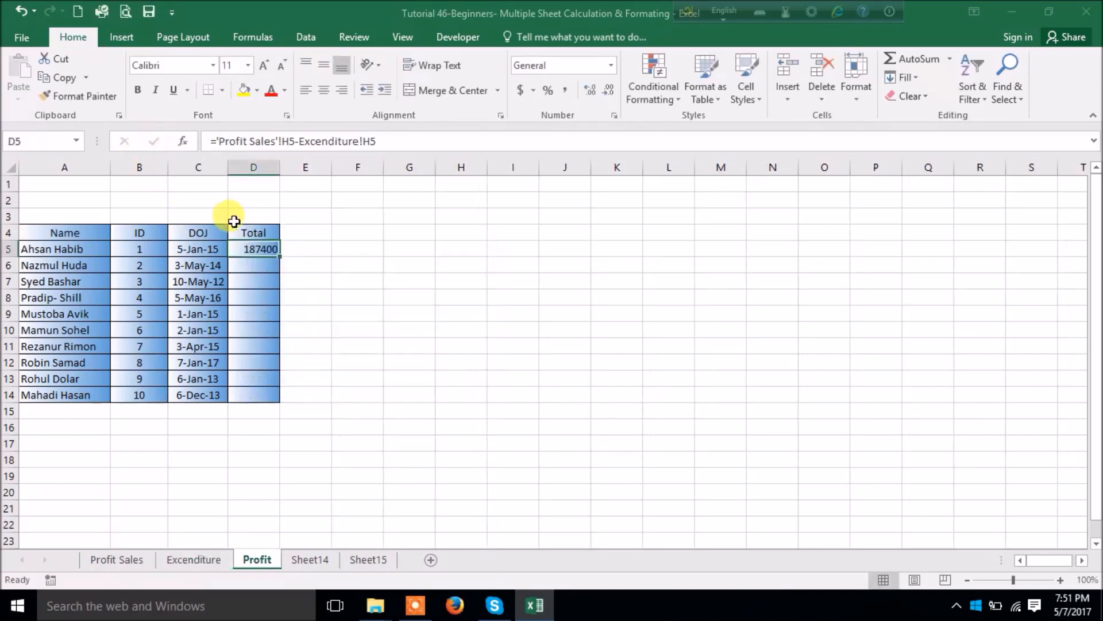
left_click_drag(279, 256, 257, 400)
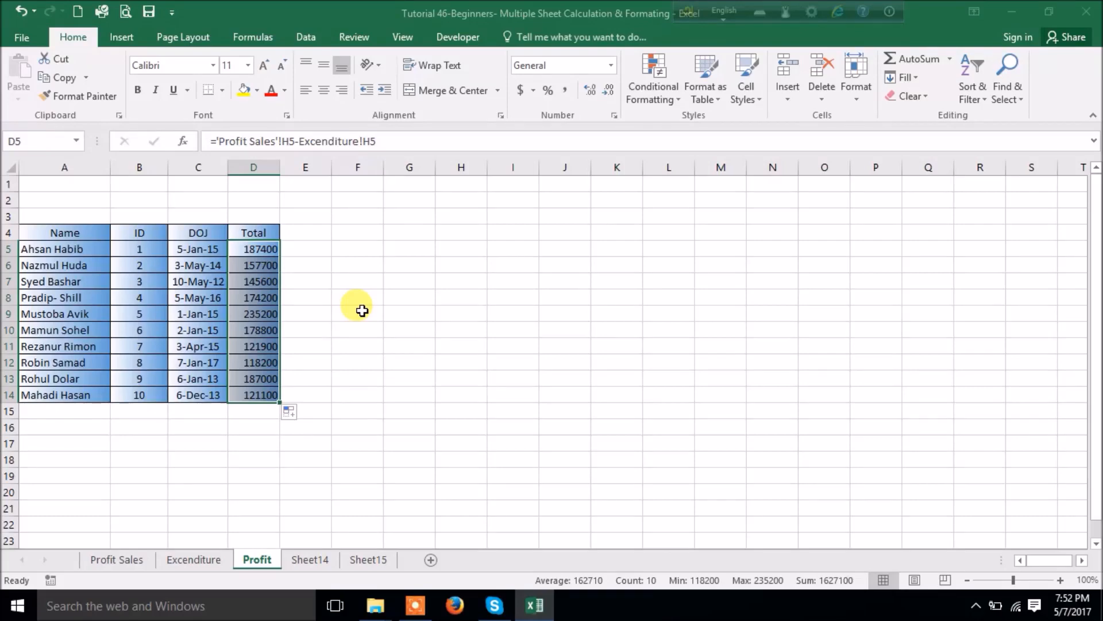
Review the employee table on Sheet14, and set the ID in cell E2 of Sheet15 to 10
left_click(304, 561)
scroll(153, 318, "up", 1)
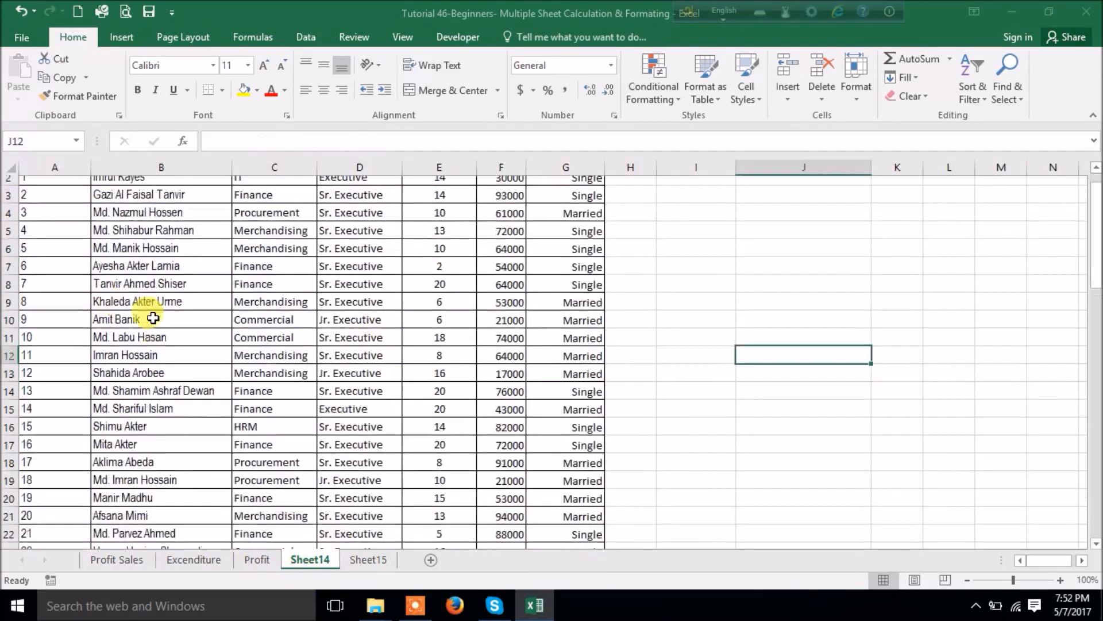
scroll(153, 318, "down", 6)
scroll(173, 326, "up", 7)
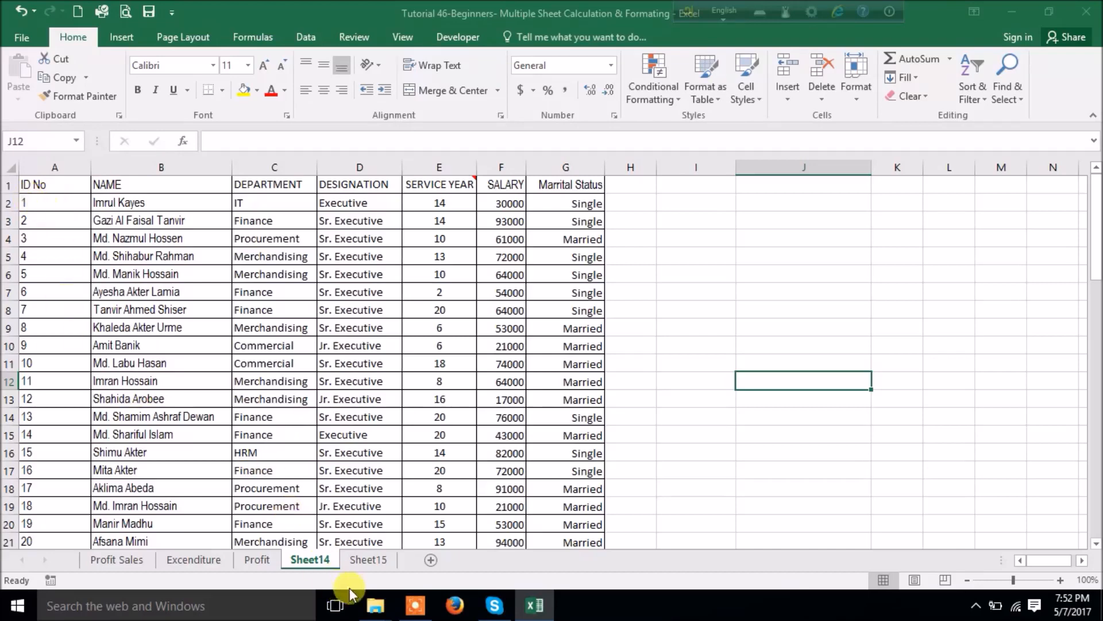
left_click(368, 559)
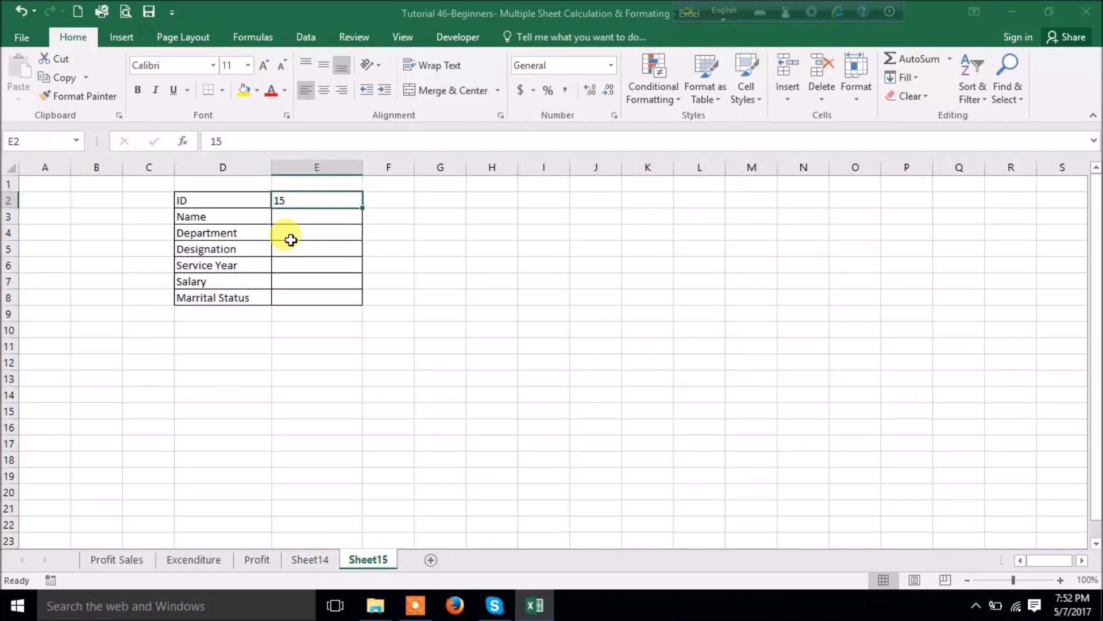
type("10")
left_click(585, 301)
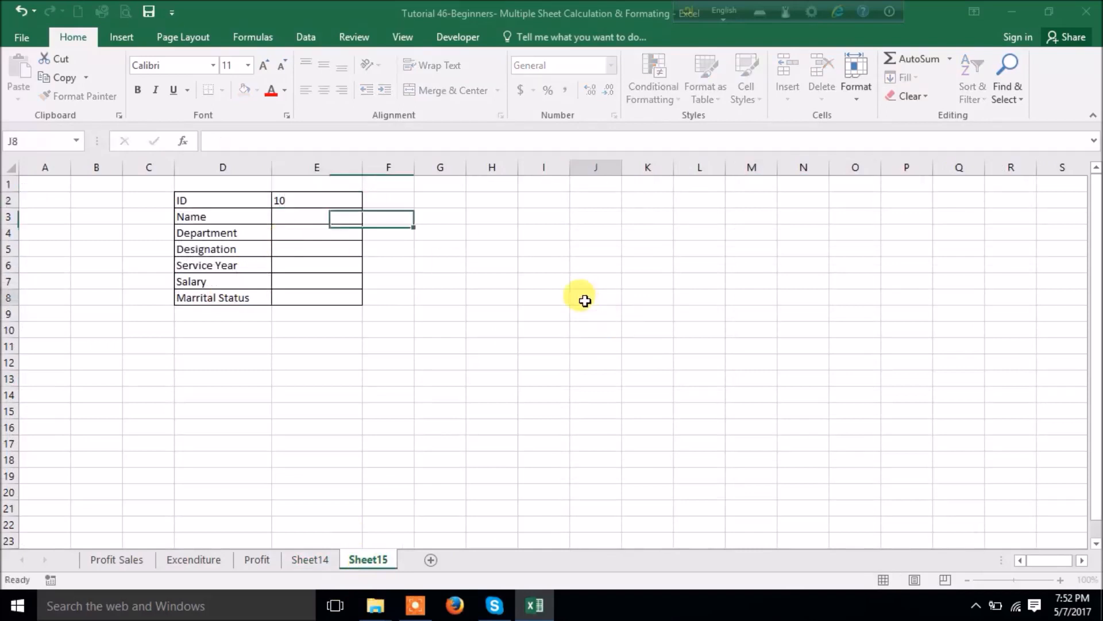
Try clearing the ID value in cell E2 of Sheet15
left_click(312, 201)
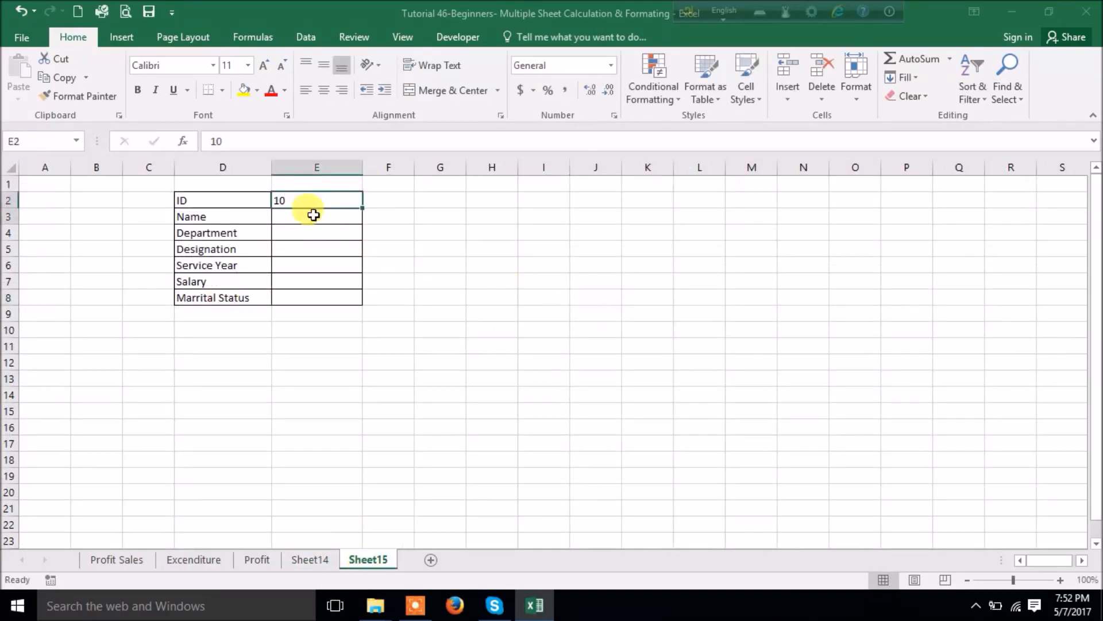
left_click_drag(313, 201, 314, 297)
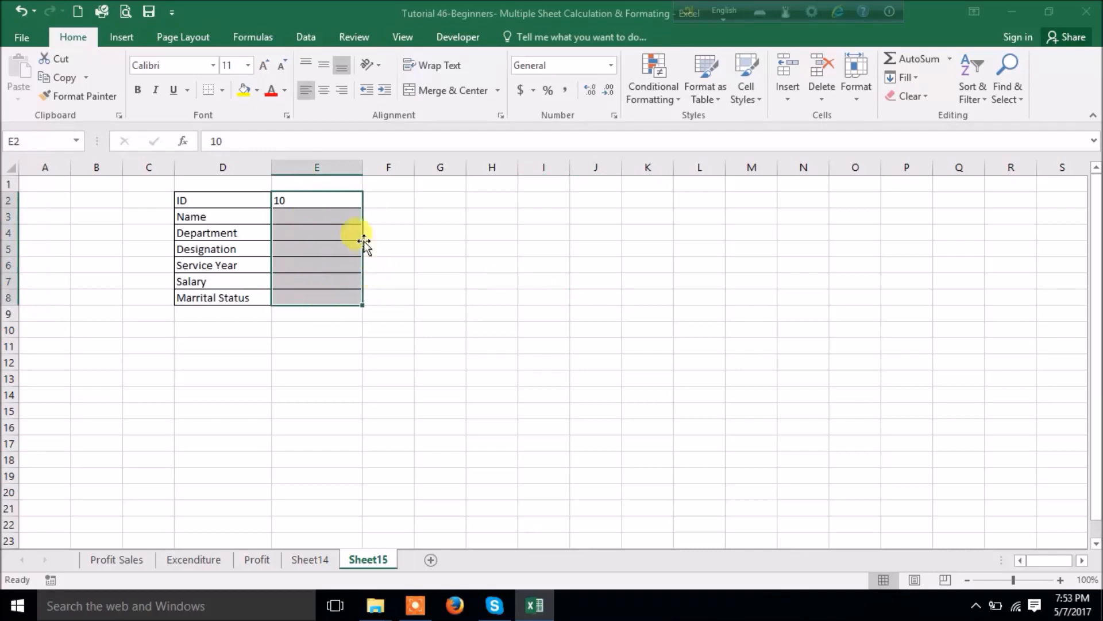
left_click(299, 216)
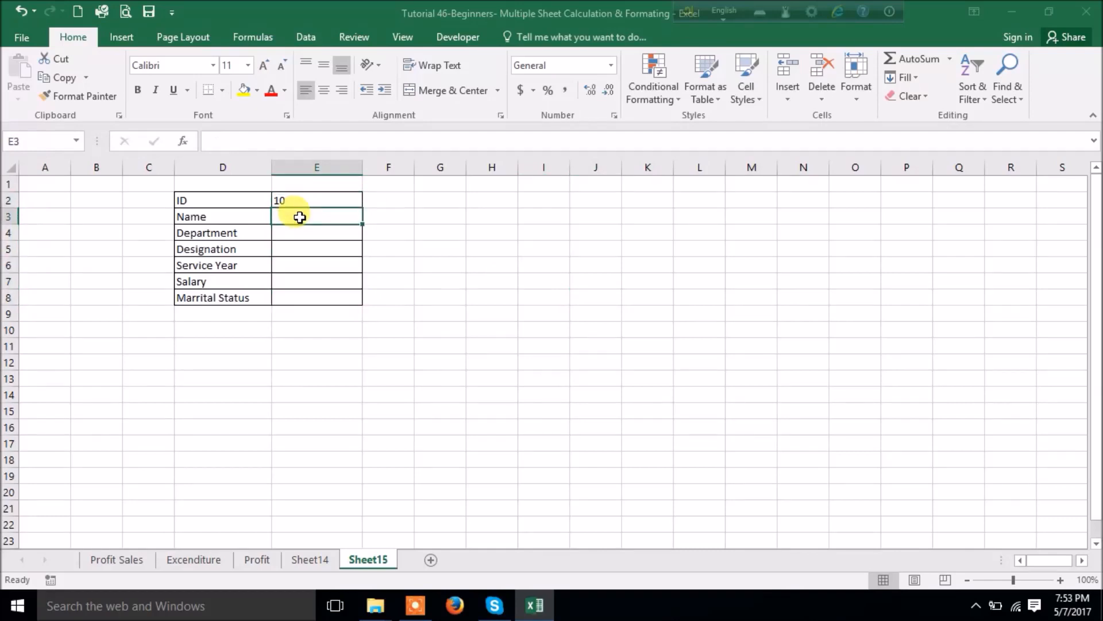
left_click(318, 204)
key("Delete")
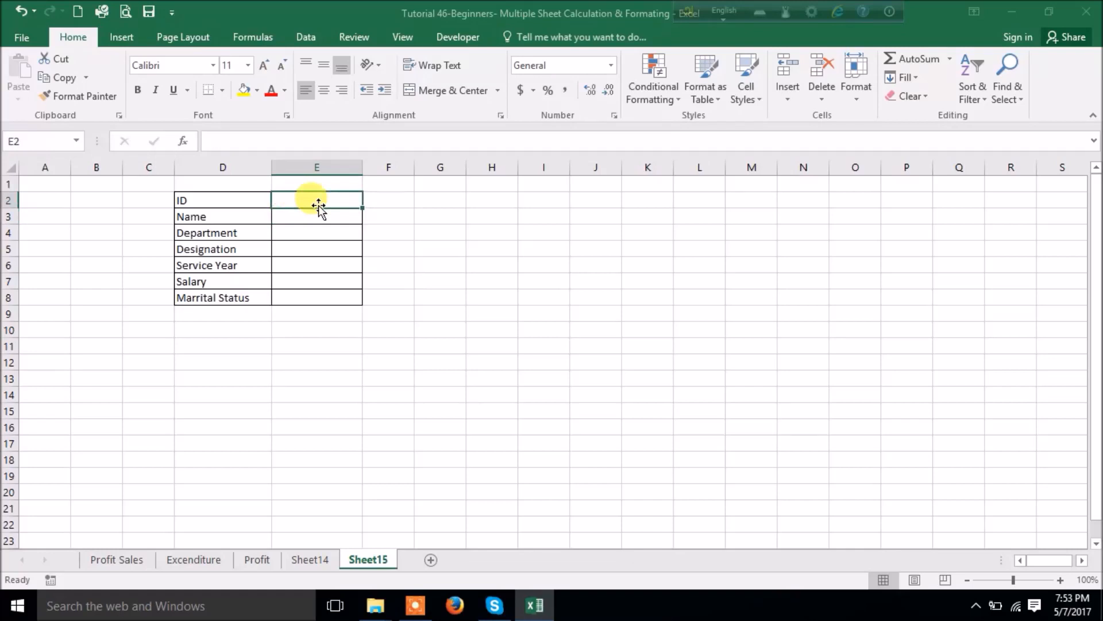
left_click(291, 217)
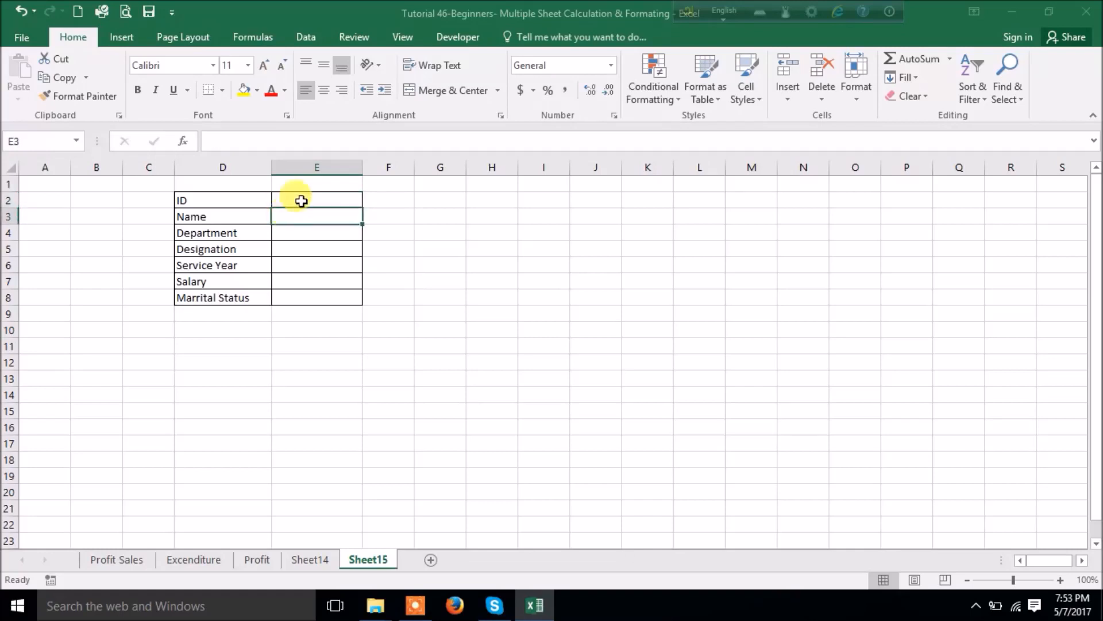
key("ctrl+z")
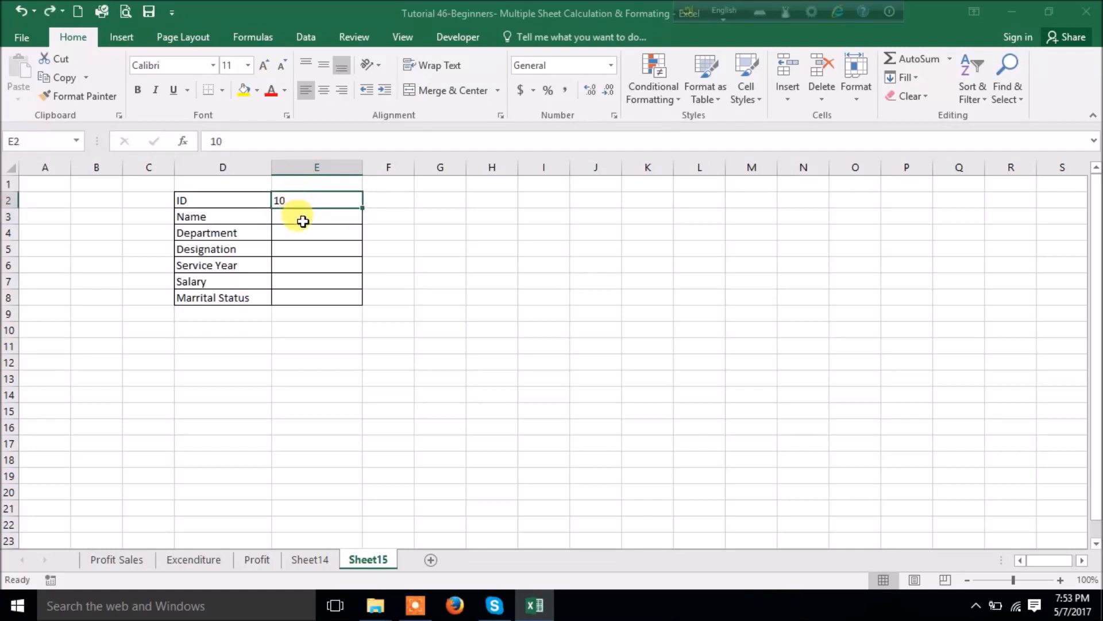
left_click(300, 217)
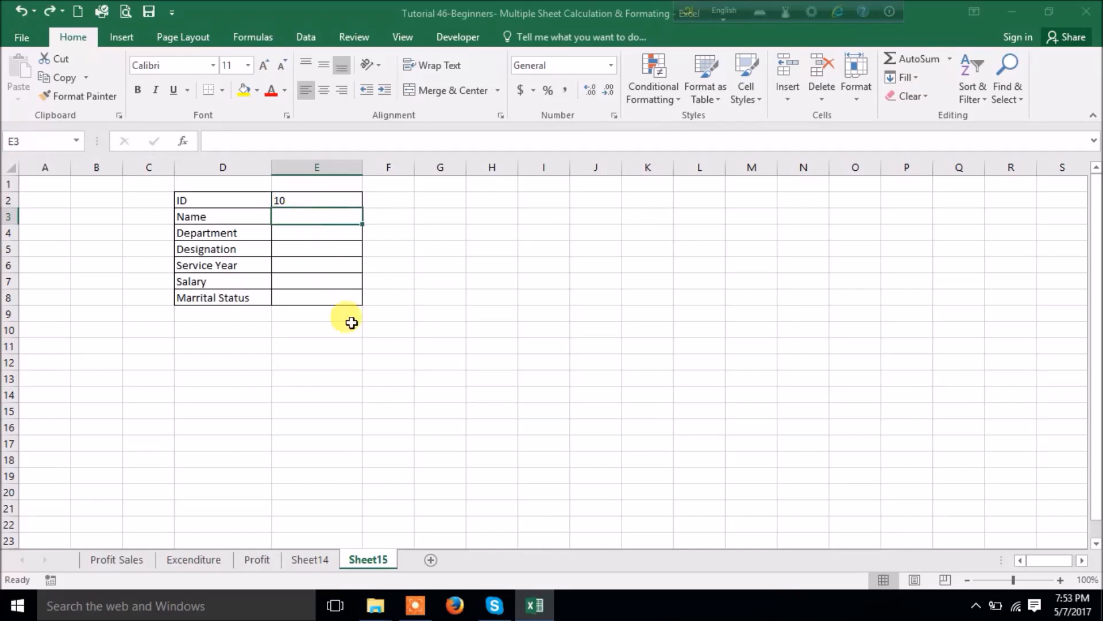
Start a VLOOKUP formula in the Name cell E3 of Sheet15 with $E$2 as the lookup value
left_click(309, 559)
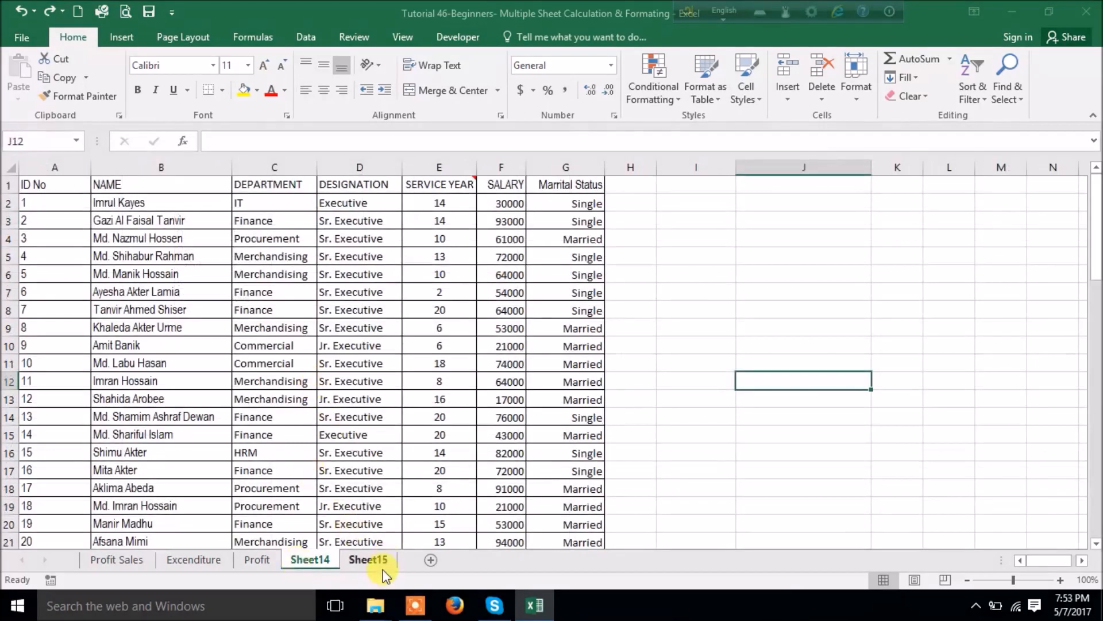
left_click(369, 559)
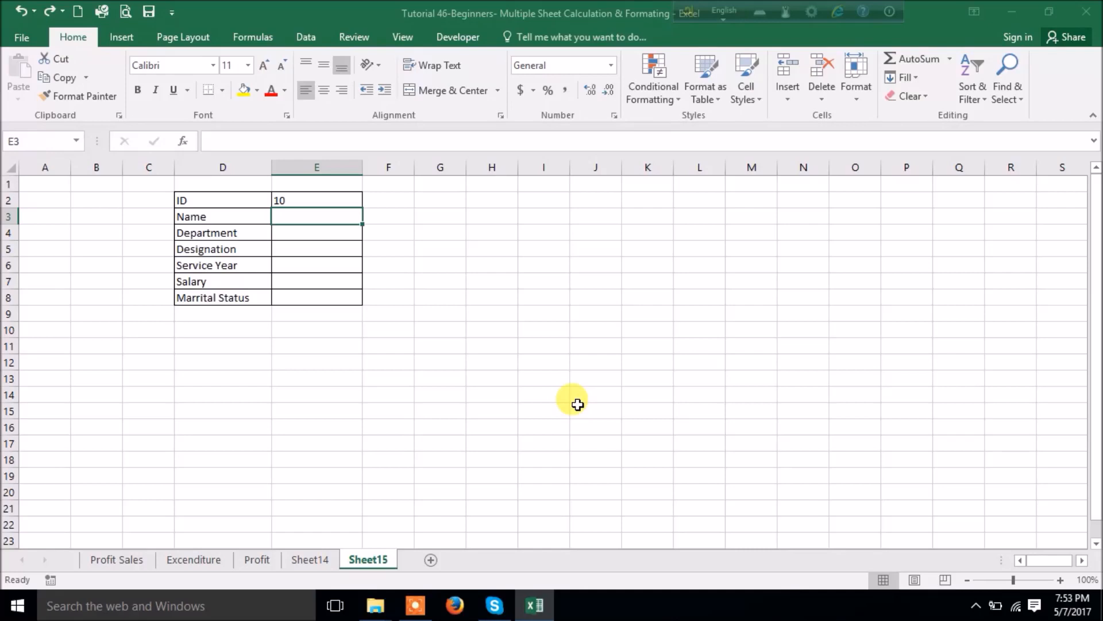
type("=")
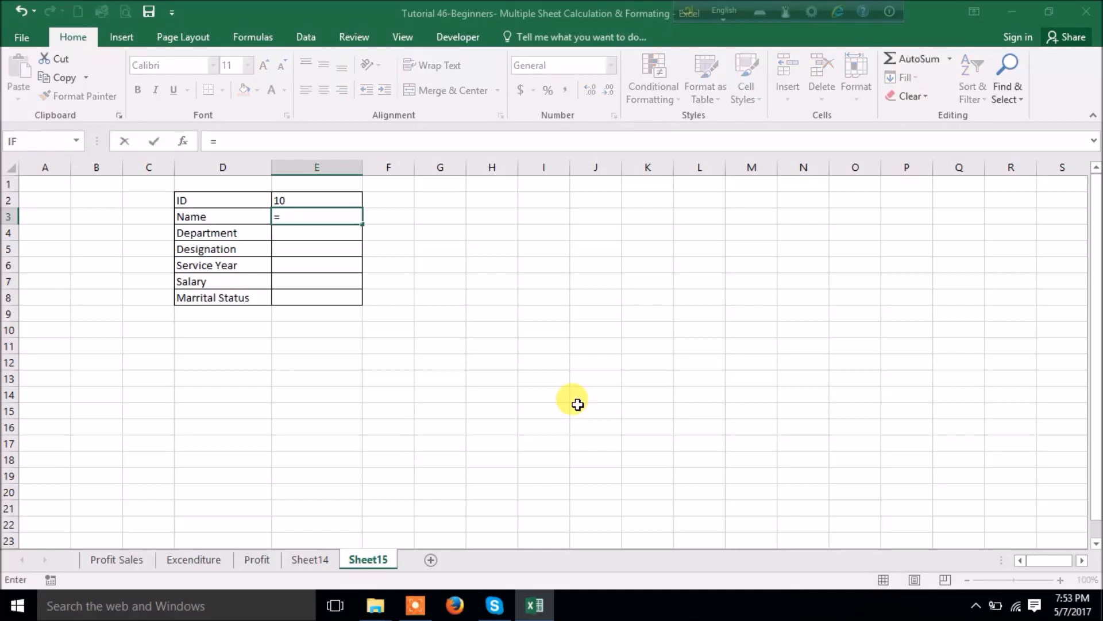
type("vlo")
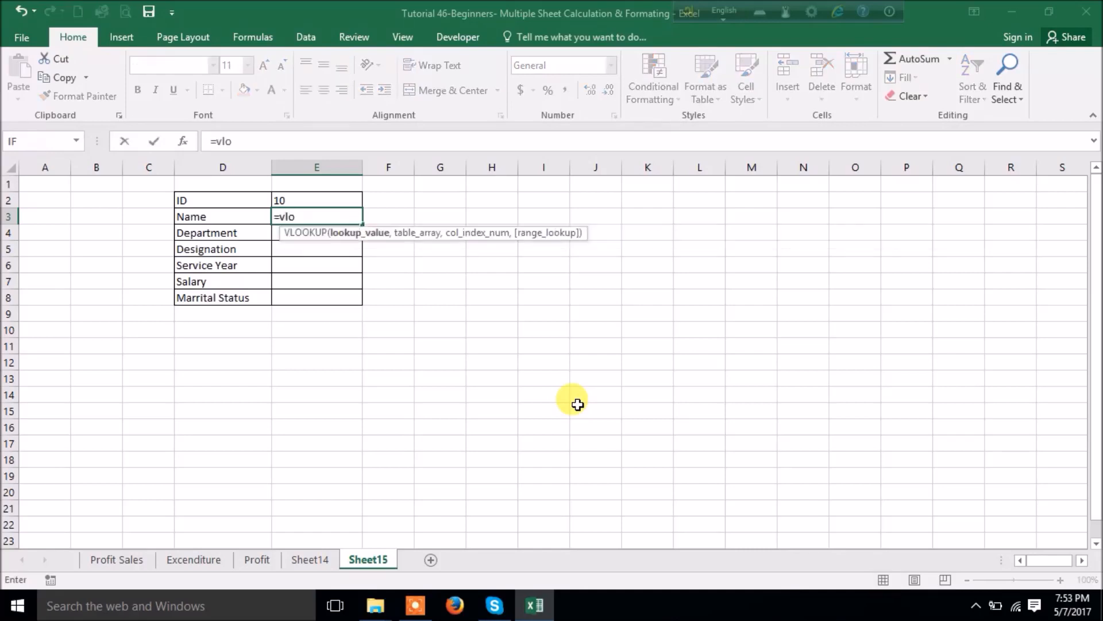
key("Tab")
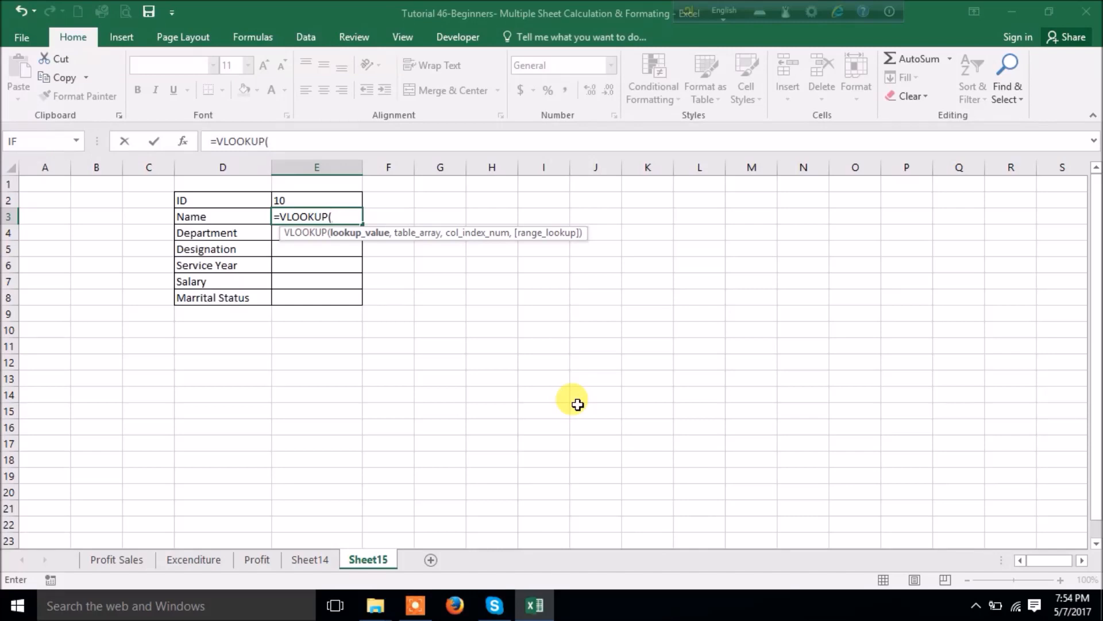
left_click(303, 201)
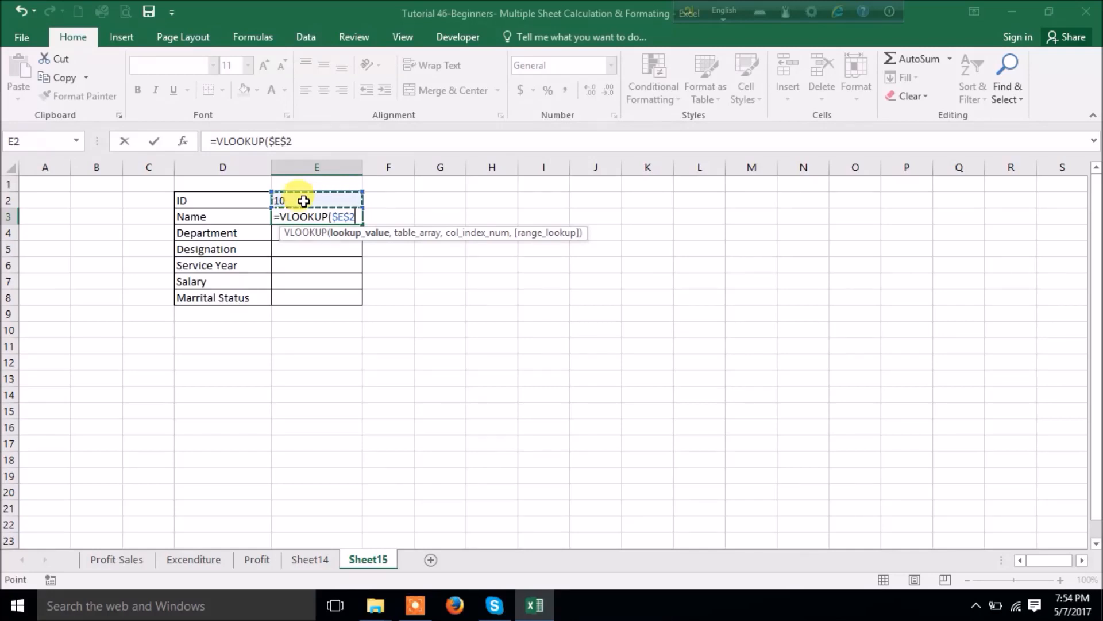
type(",")
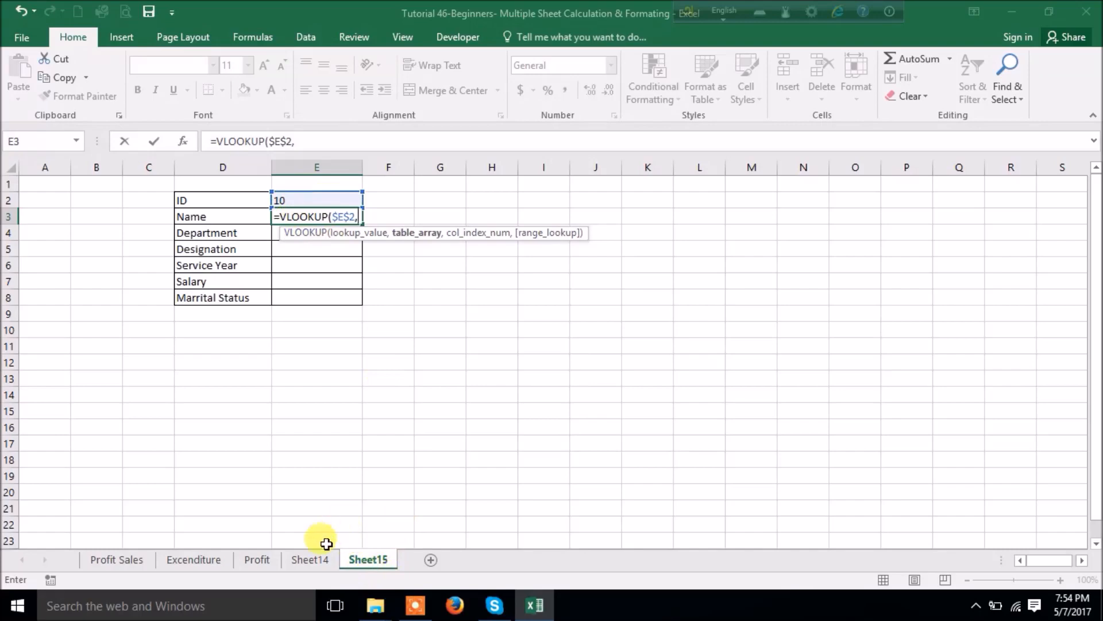
Set the VLOOKUP's table array to Sheet14!$A$1:$G$68 and its column index to 2
left_click(300, 566)
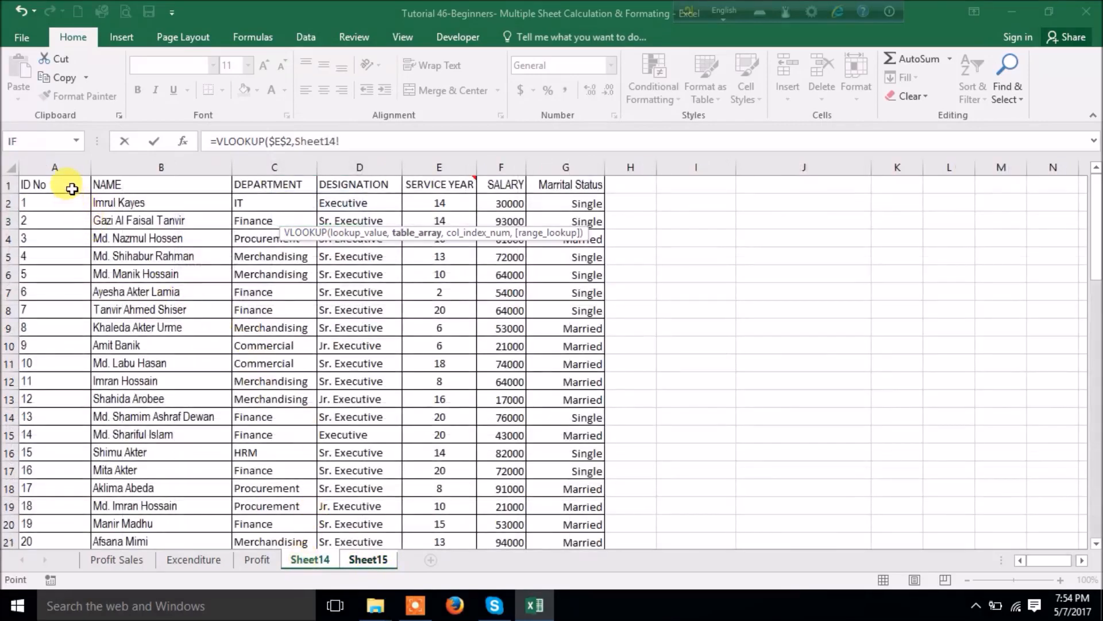
left_click_drag(74, 184, 586, 529)
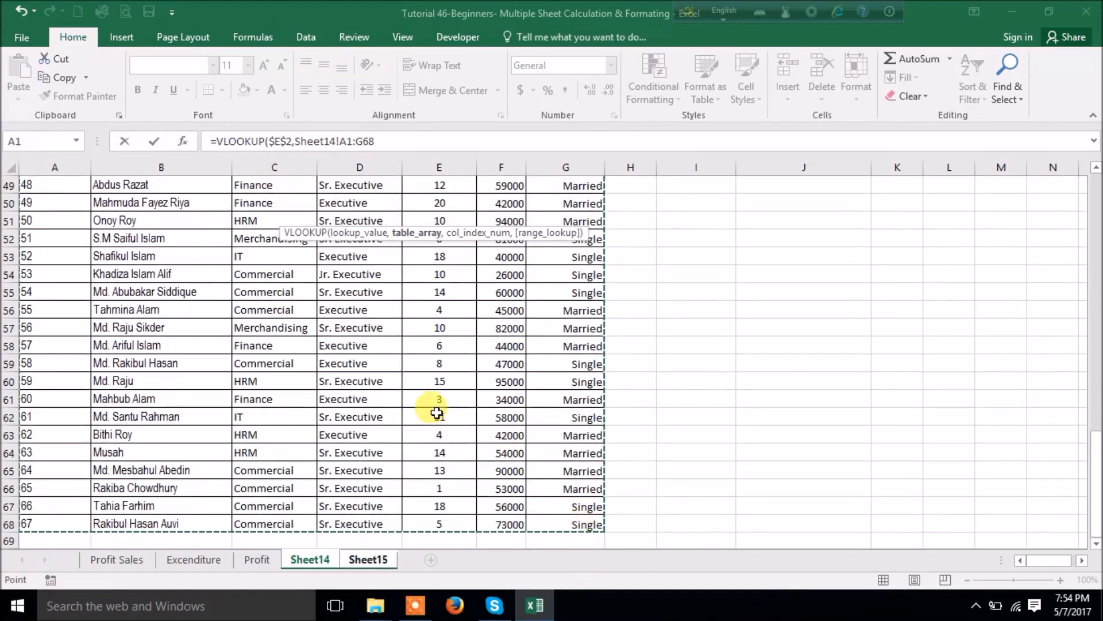
key("F4")
type(",")
scroll(523, 384, "up", 9)
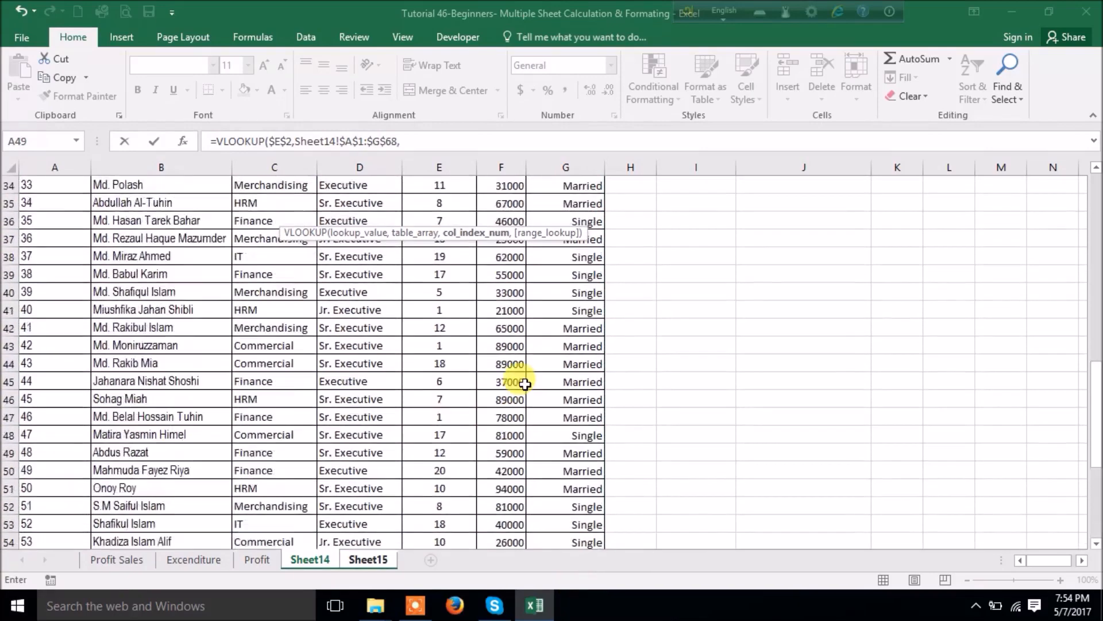
scroll(522, 384, "up", 7)
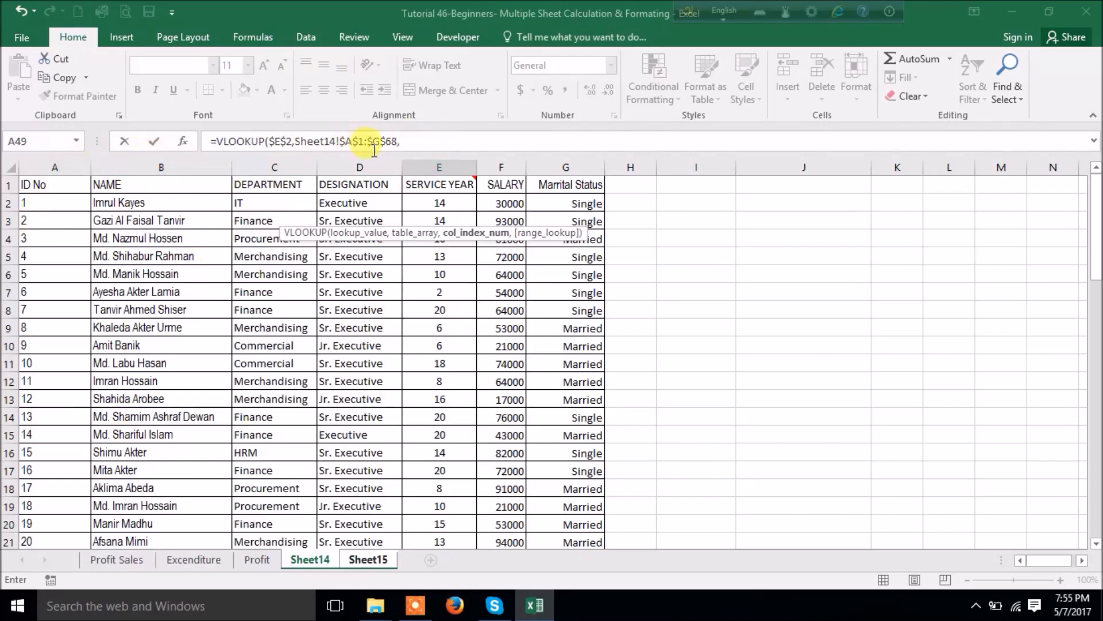
left_click(421, 142)
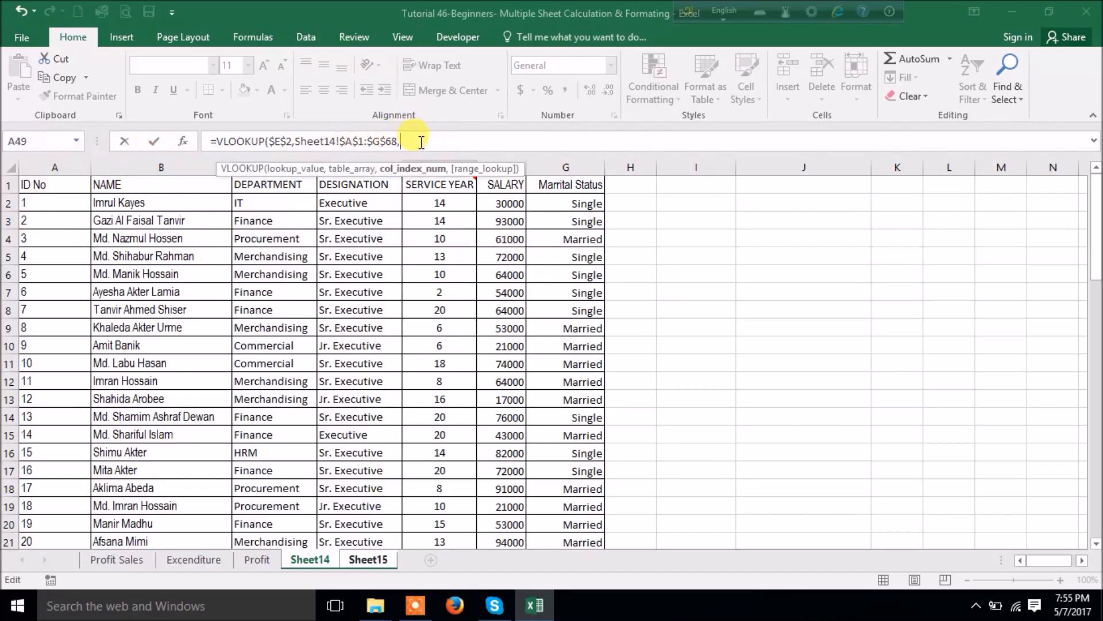
type("2,")
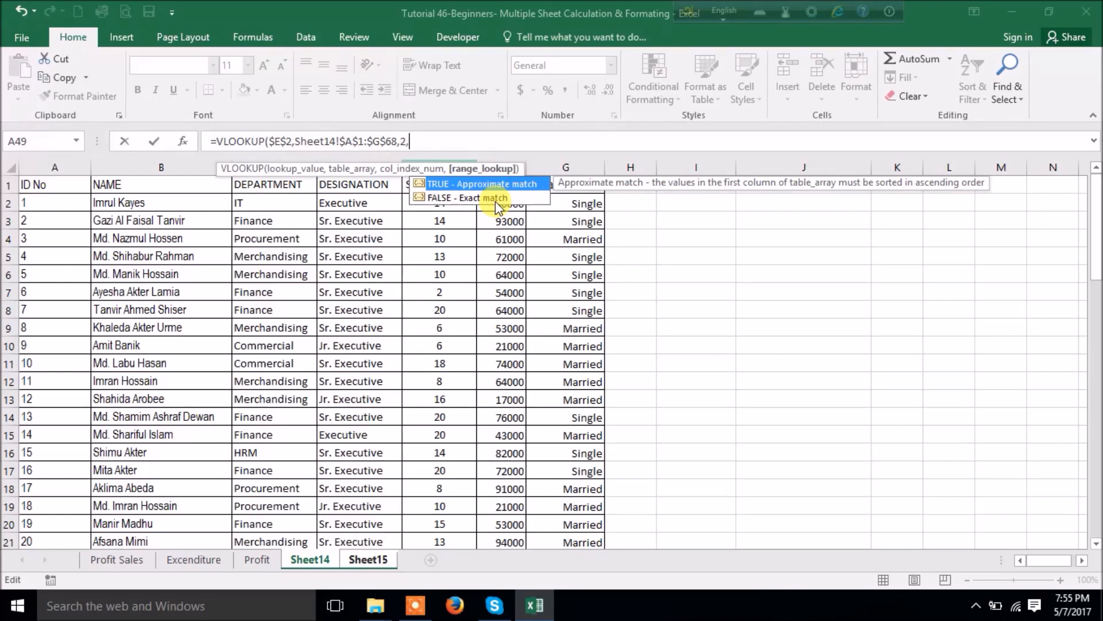
type("false")
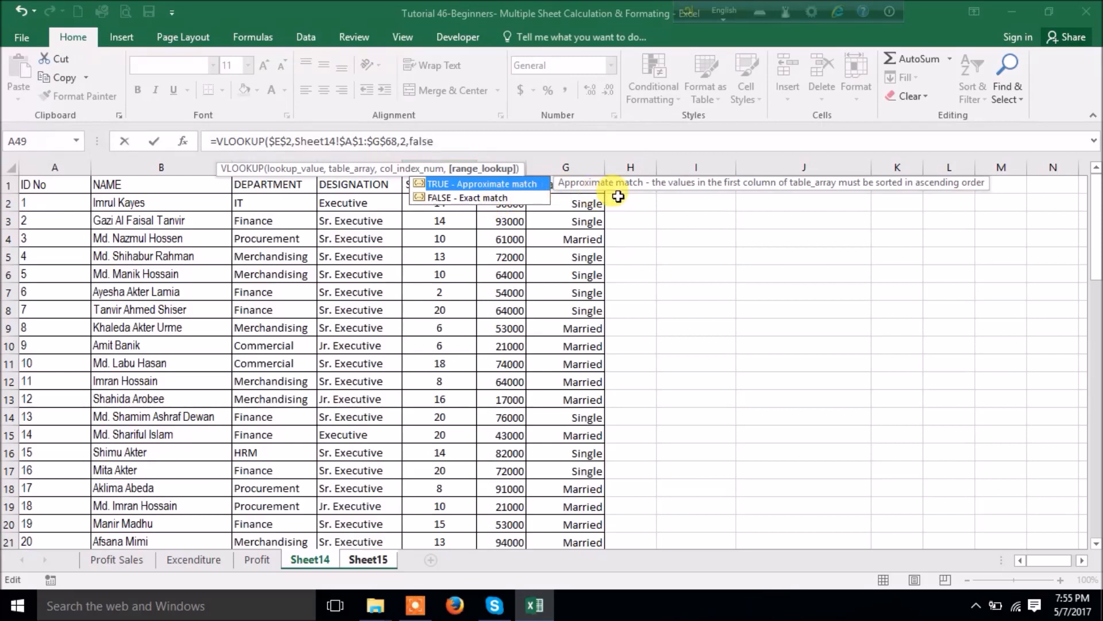
key("BackSpace")
key("BackSpace")
key("BackSpace")
key("BackSpace")
key("BackSpace")
Complete the Name formula with 0 as the exact-match argument, giving =VLOOKUP($E$2,Sheet14!$A$1:$G$68,2,0)
type("0")
type(")")
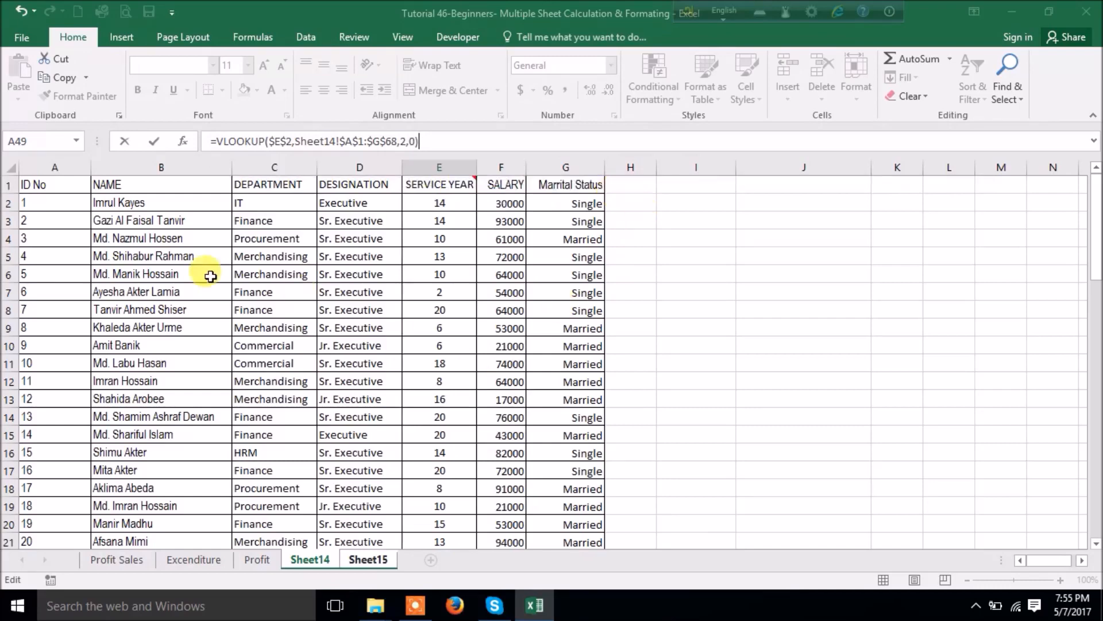
left_click(152, 143)
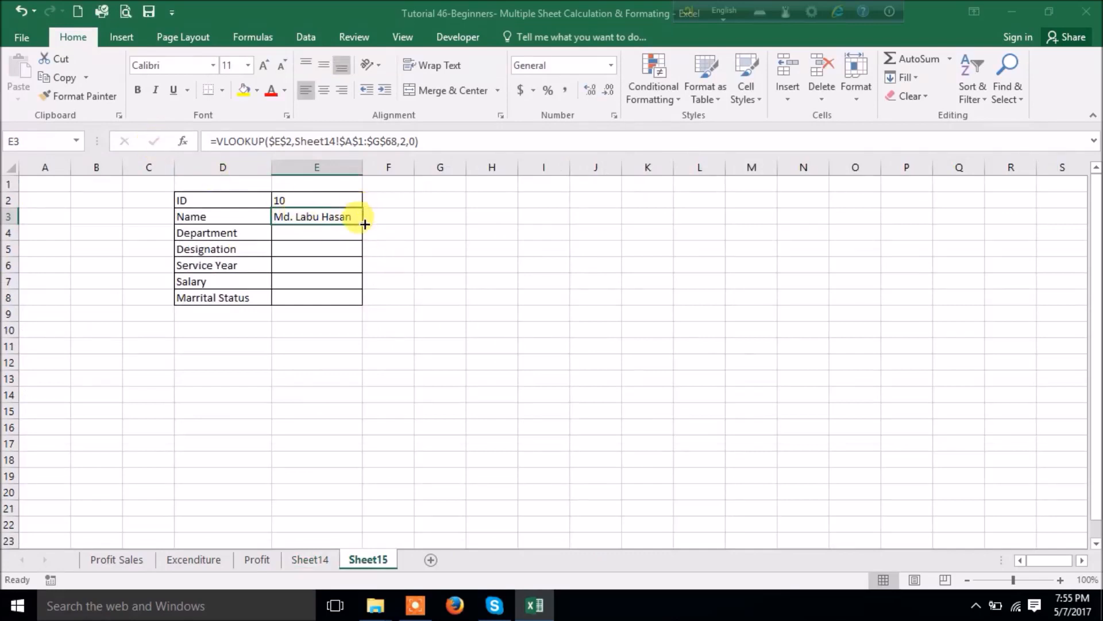
Fill the Name formula down to E8 and make the Department formula in E4 return the third column, DEPARTMENT
left_click_drag(365, 224, 359, 305)
left_click(347, 230)
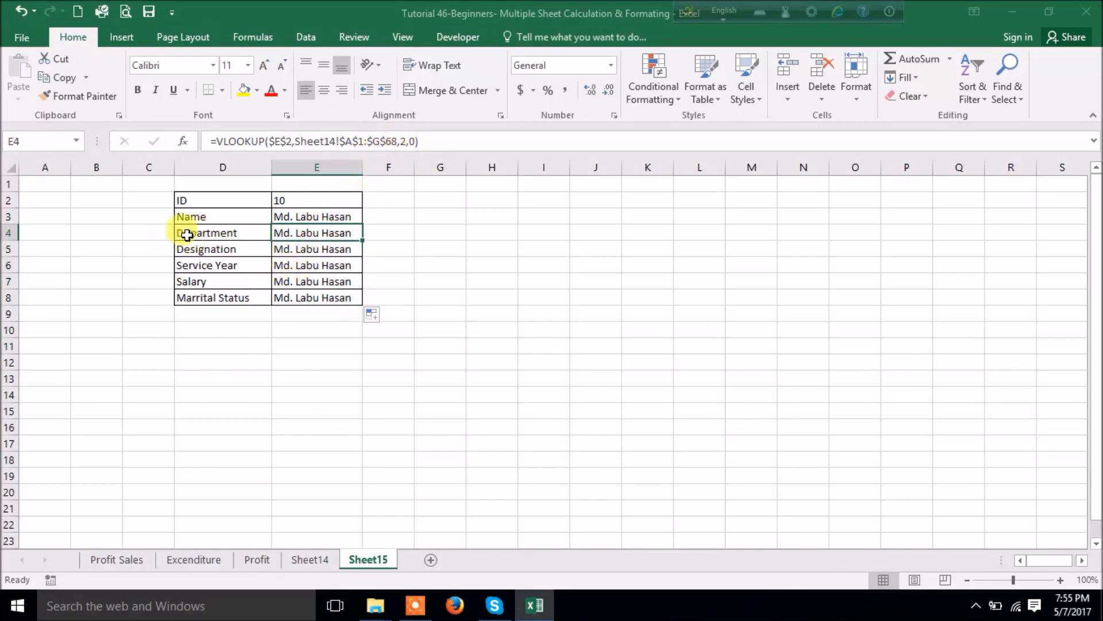
left_click(409, 142)
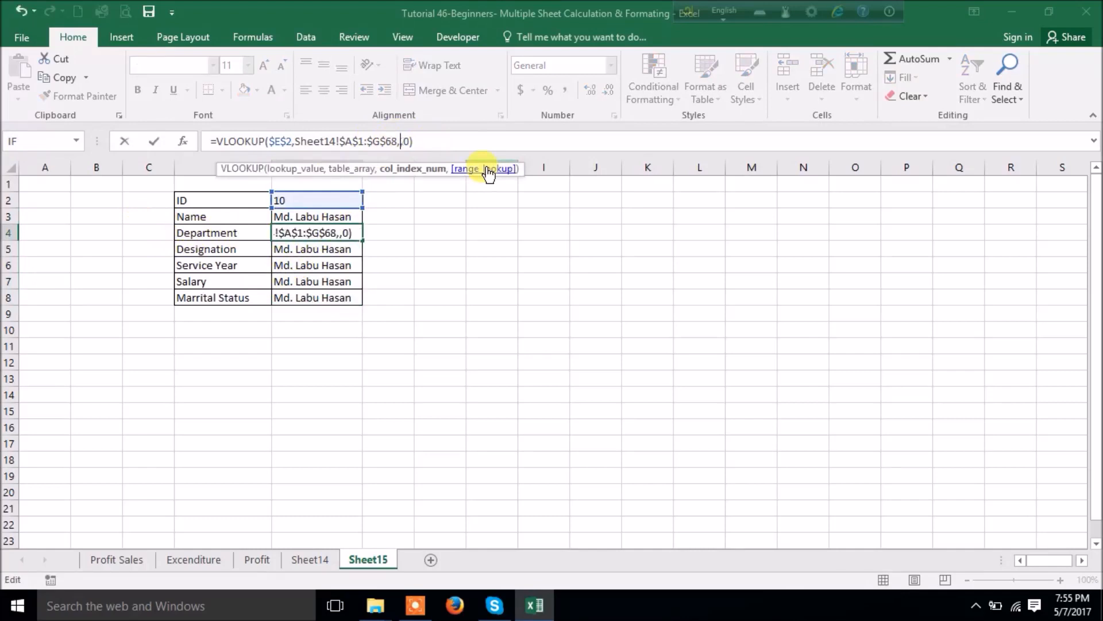
key("Return")
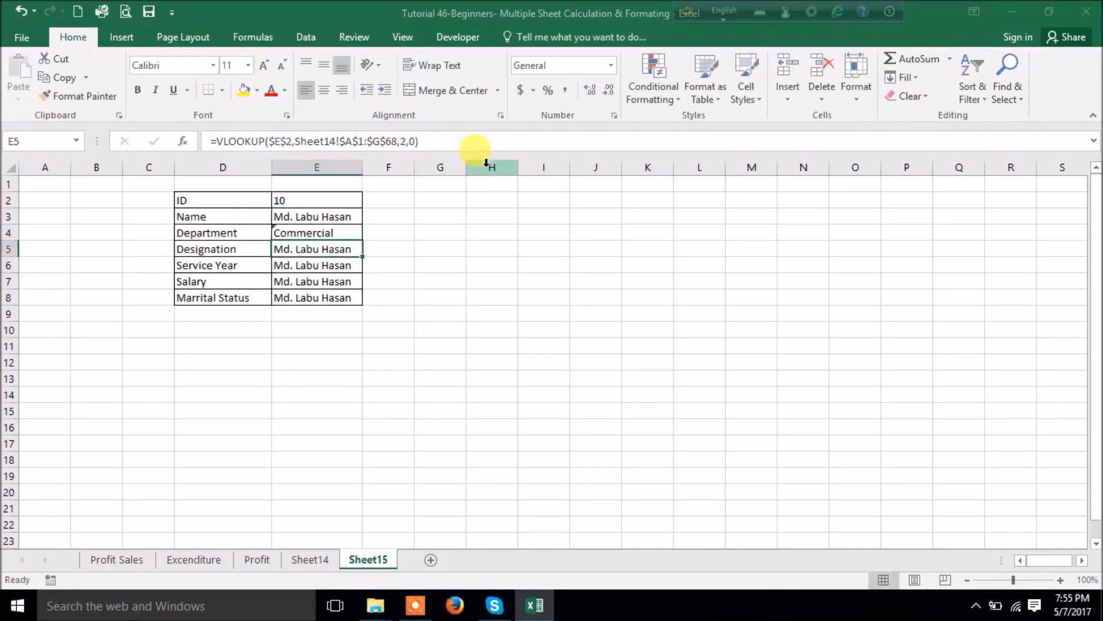
Set the VLOOKUP column index to 4 for Designation in E5 and to 5 for Service Year in E6
left_click(401, 142)
key("Delete")
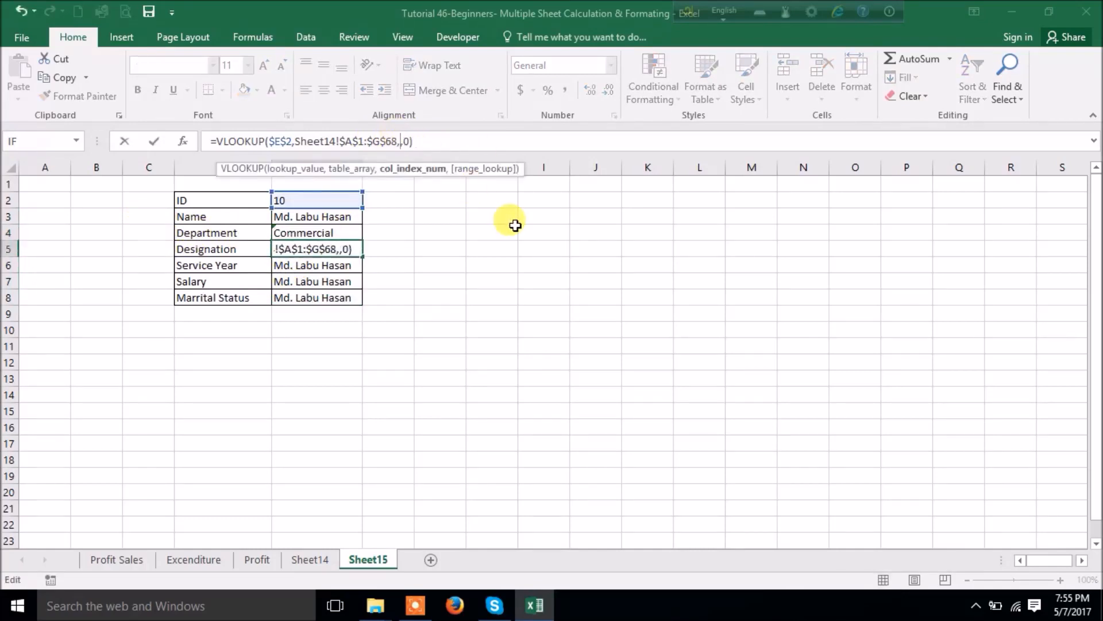
type("4")
key("Return")
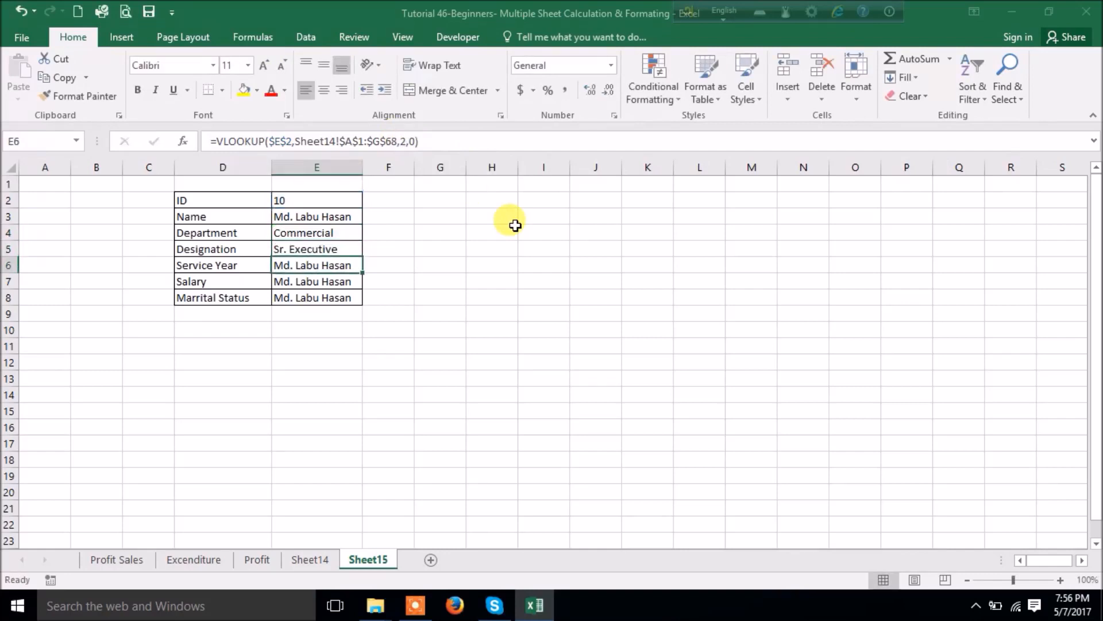
left_click(400, 141)
key("Delete")
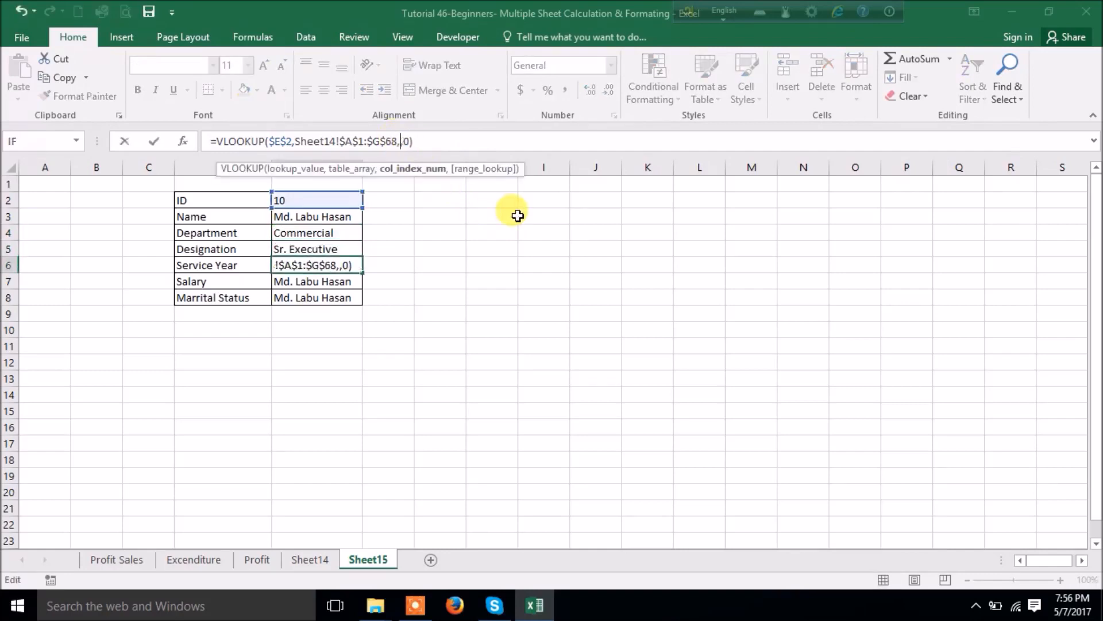
type("5")
key("Return")
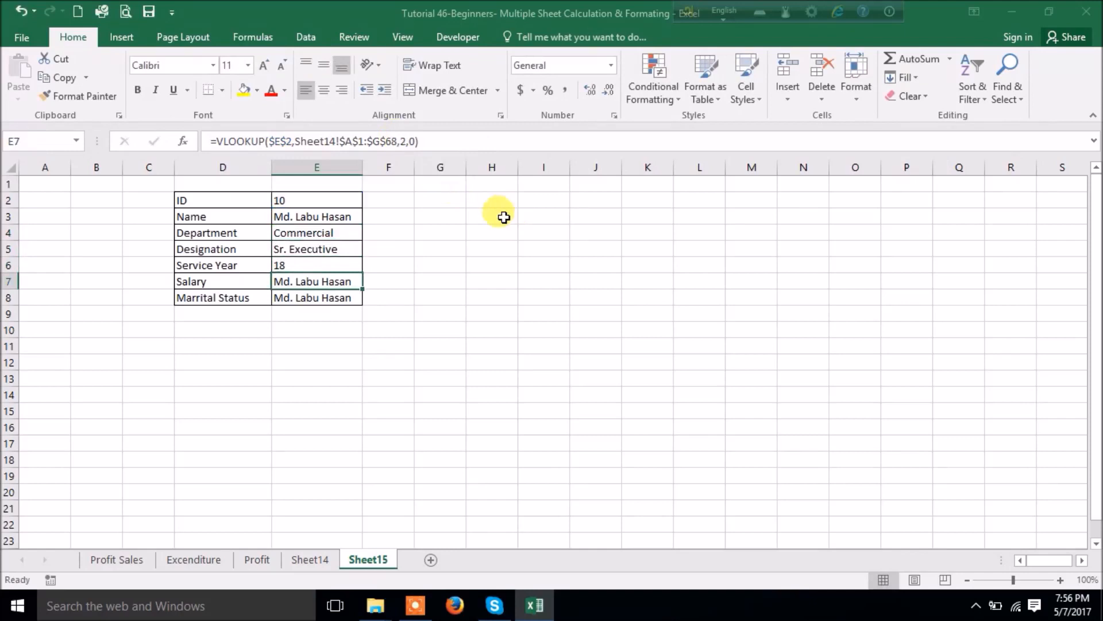
Set the VLOOKUP column index to 6 for Salary in E7 and to 7 for Marrital Status in E8
left_click(401, 141)
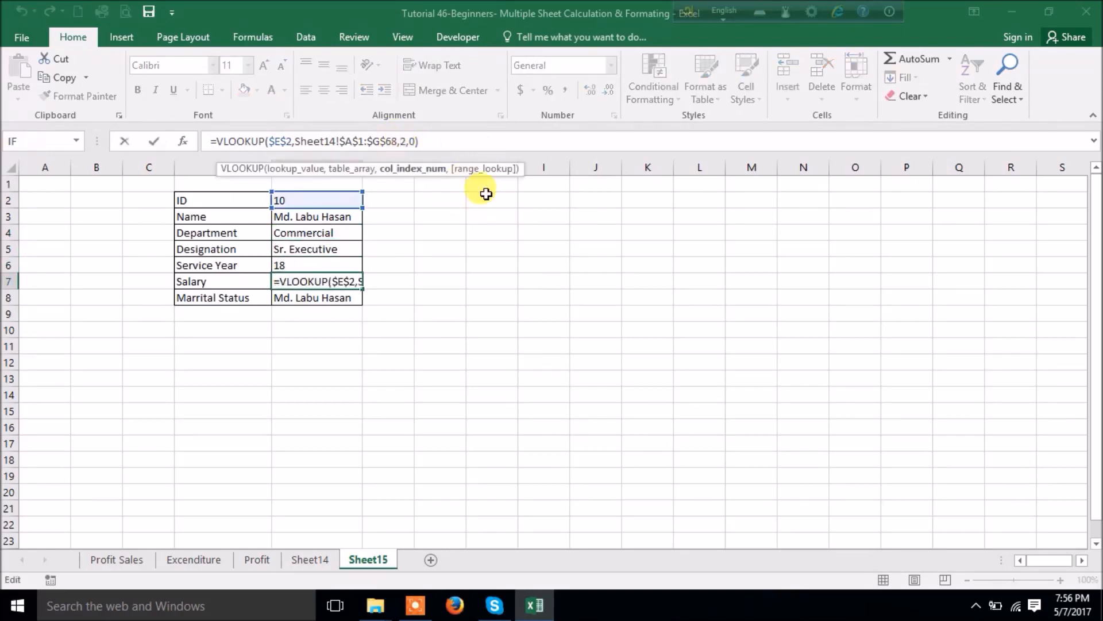
key("Delete")
type("6")
key("Return")
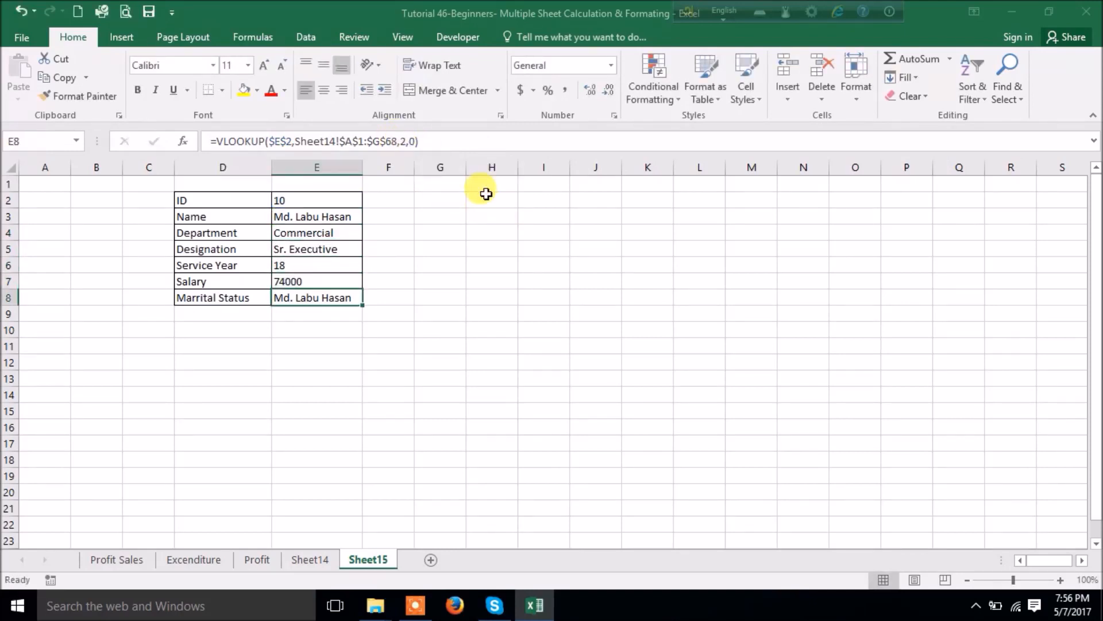
left_click(402, 141)
key("Delete")
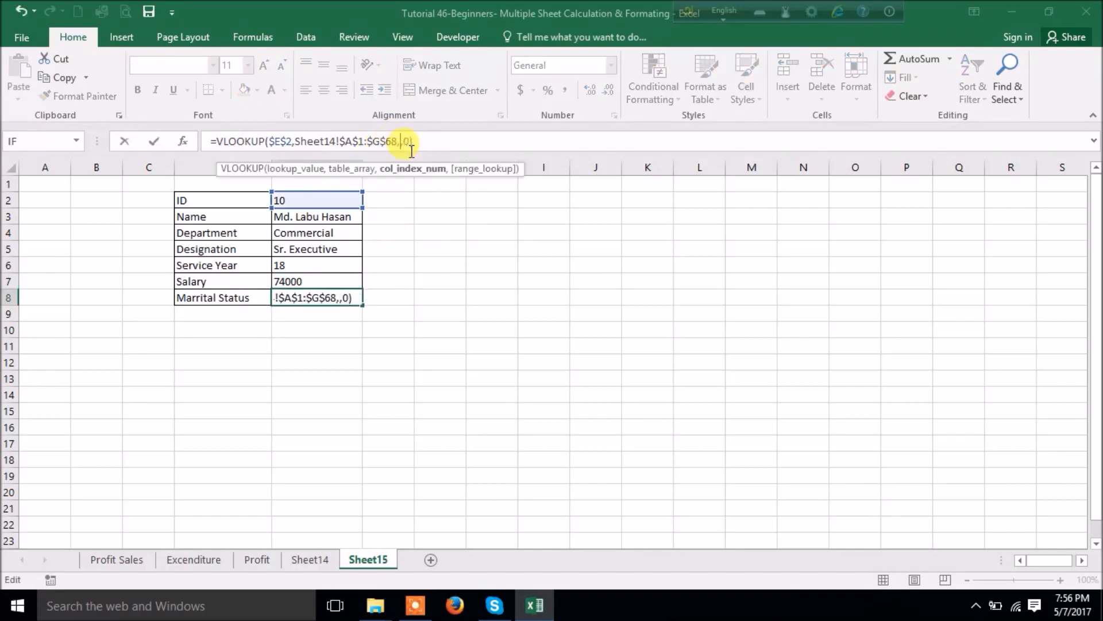
type("7")
key("Return")
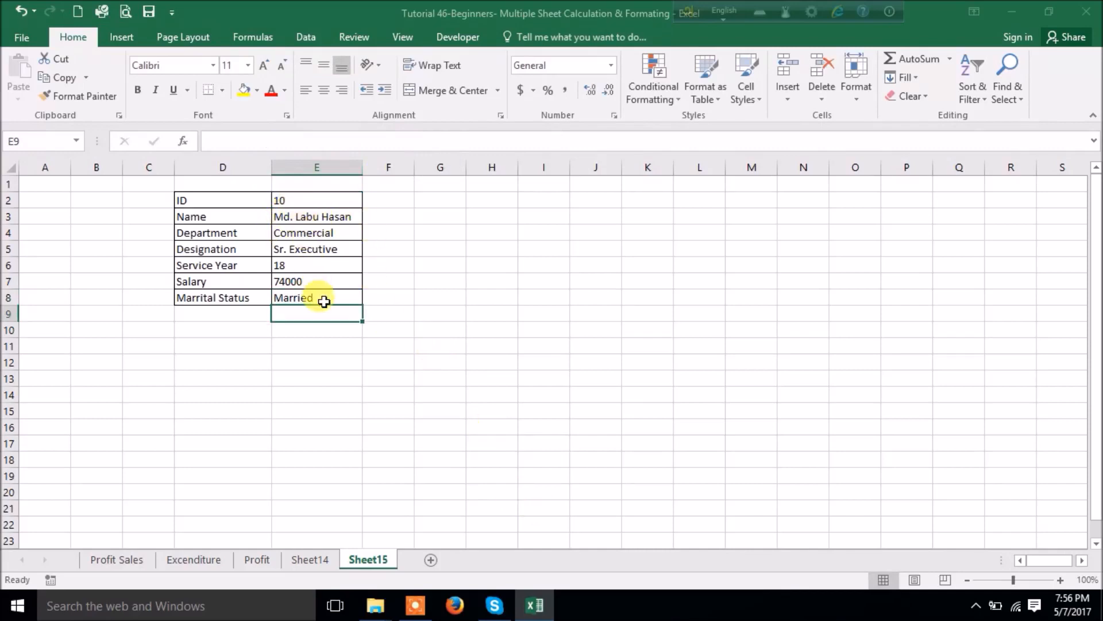
Test the lookup form by setting the ID in cell E2 to 30
left_click(292, 201)
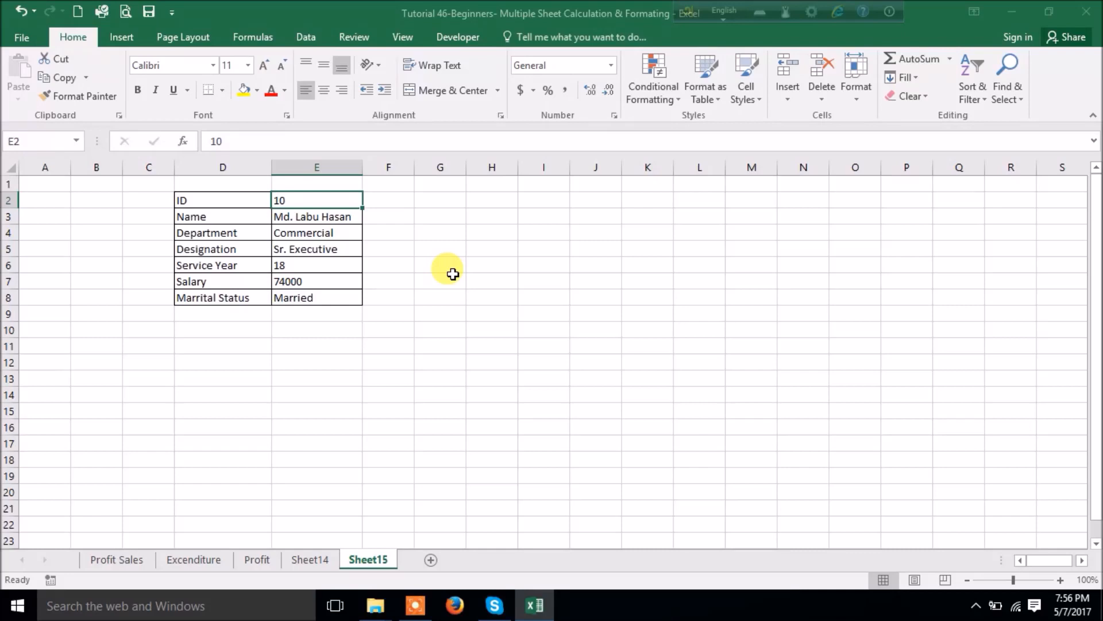
type("30")
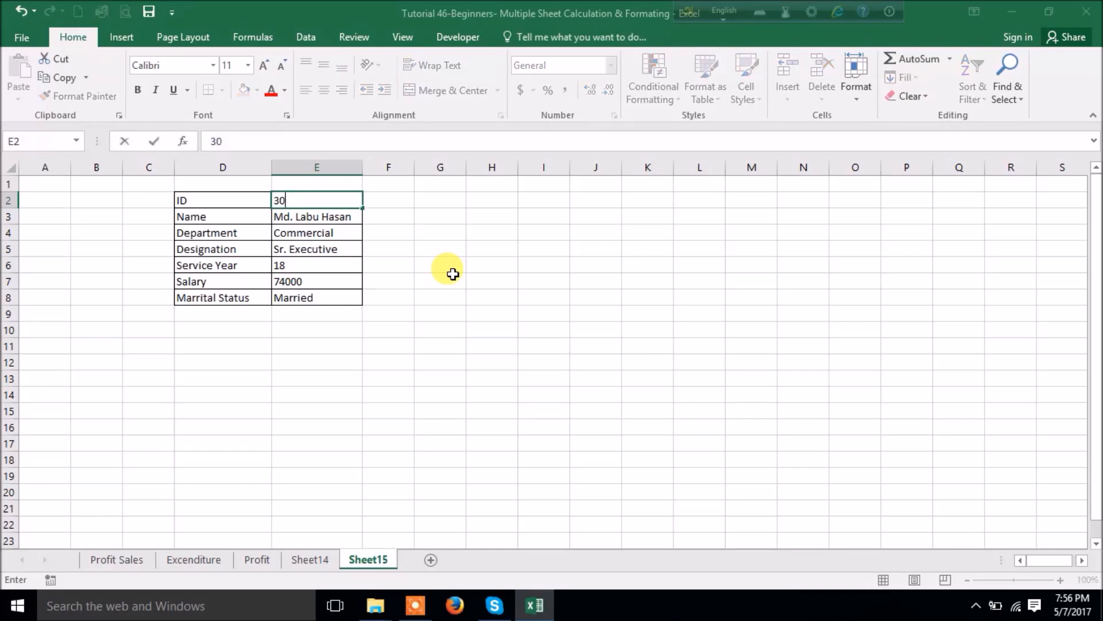
key("Return")
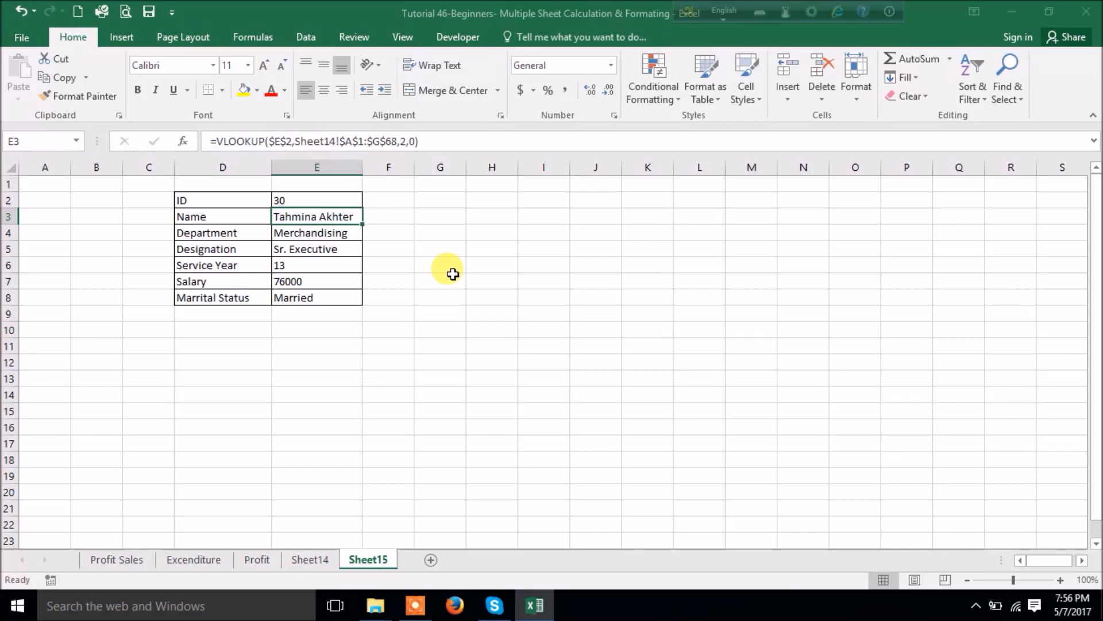
Set the ID in cell E2 to 15 and check the Service Year, Salary and Marrital Status formulas
left_click(302, 200)
type("15")
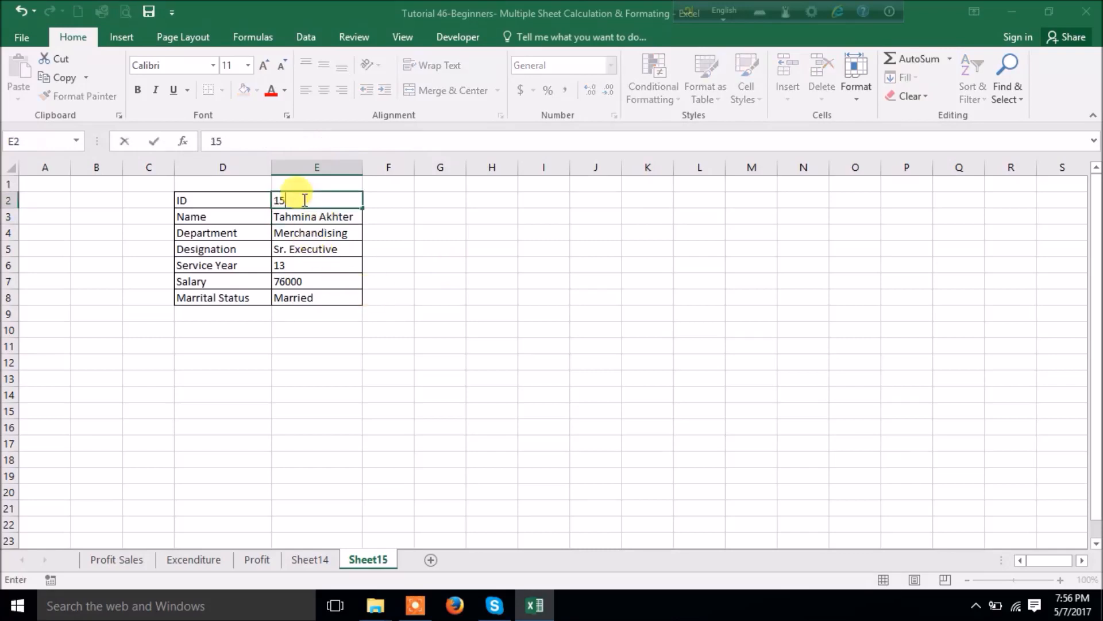
key("Return")
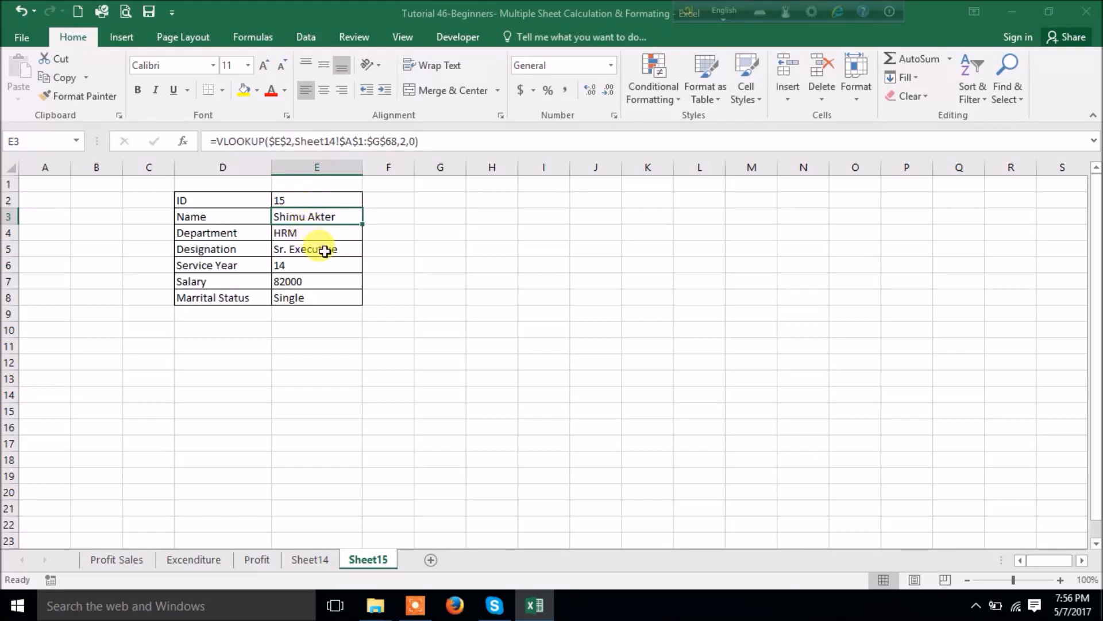
left_click(285, 265)
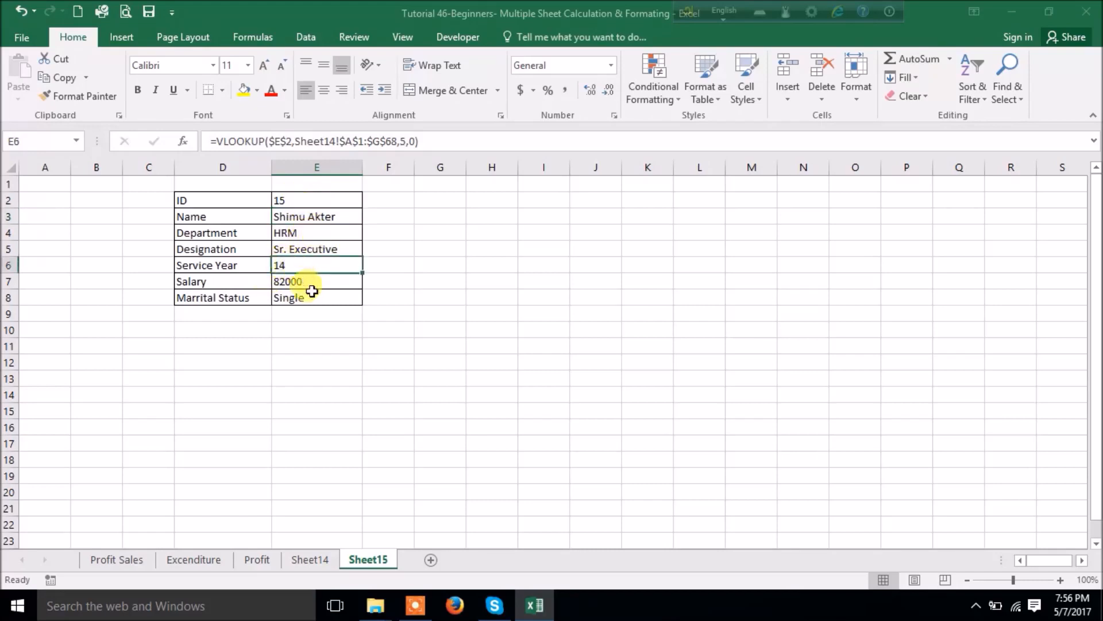
left_click(303, 283)
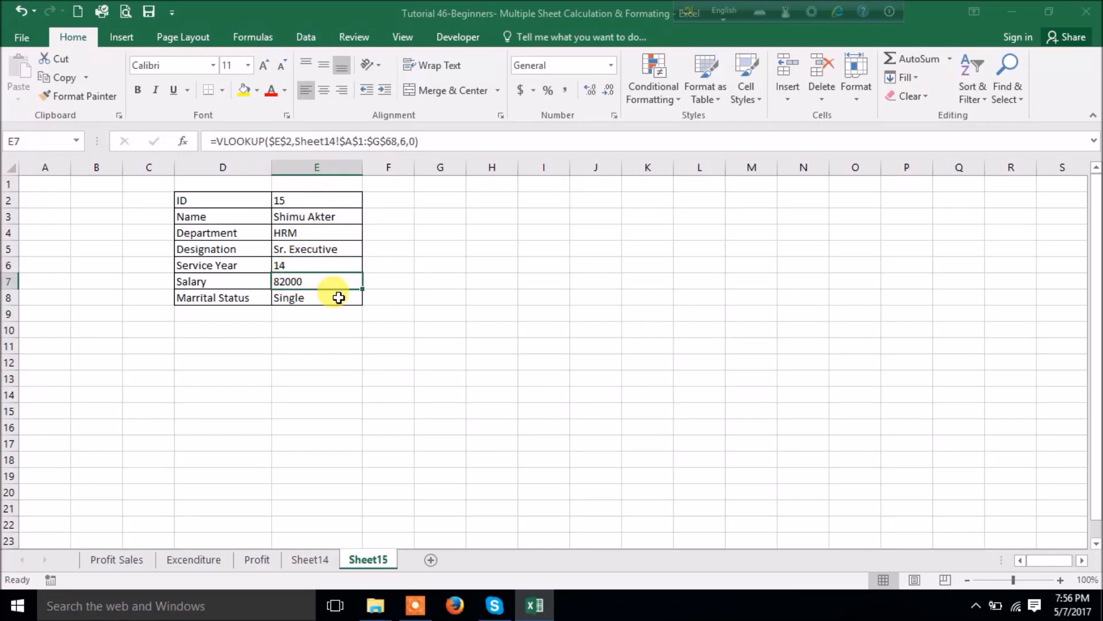
left_click(338, 297)
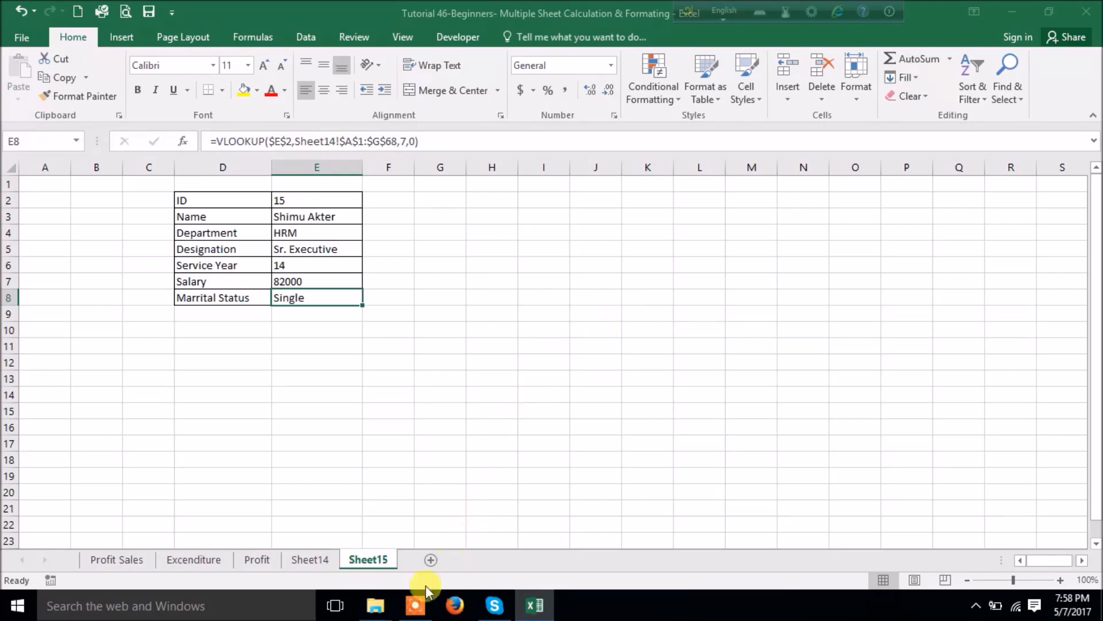
left_click(415, 605)
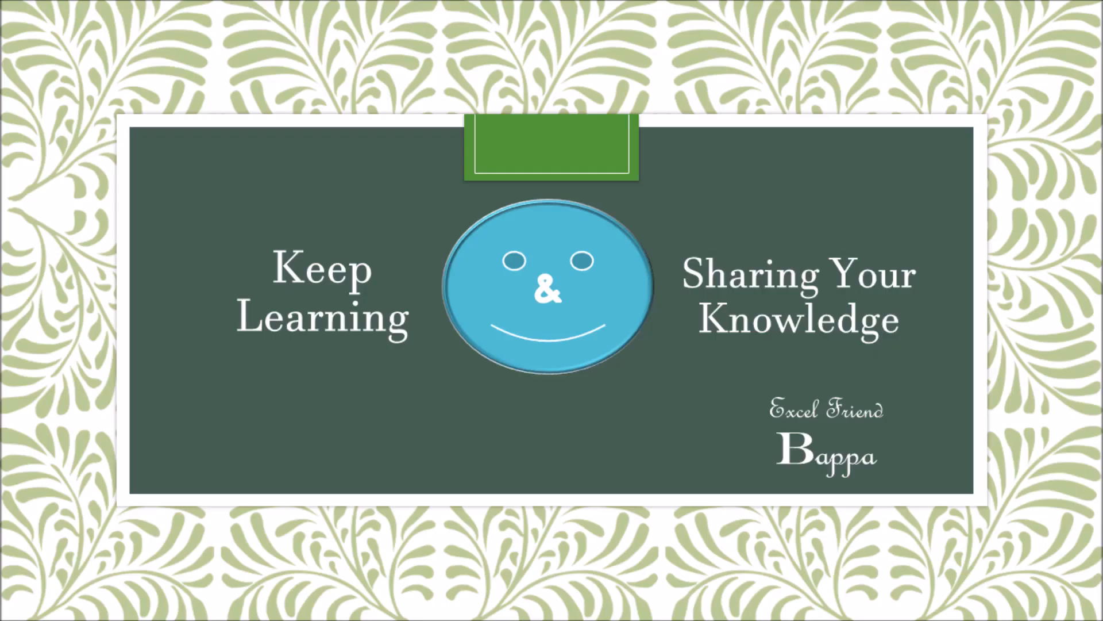